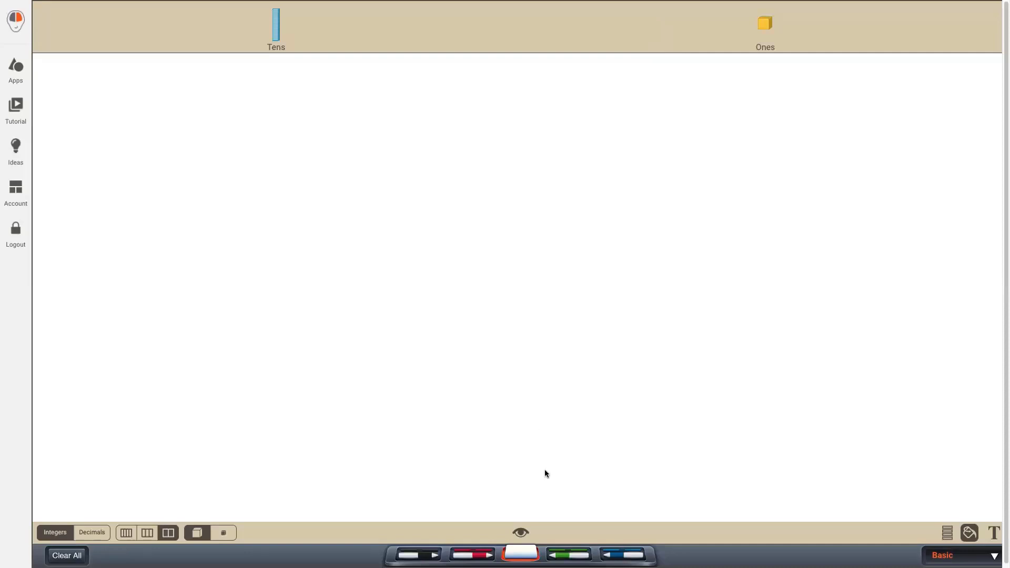
- Add a text label '25 - 19' and move it near the top centre
click(994, 534)
text(25 - 19)
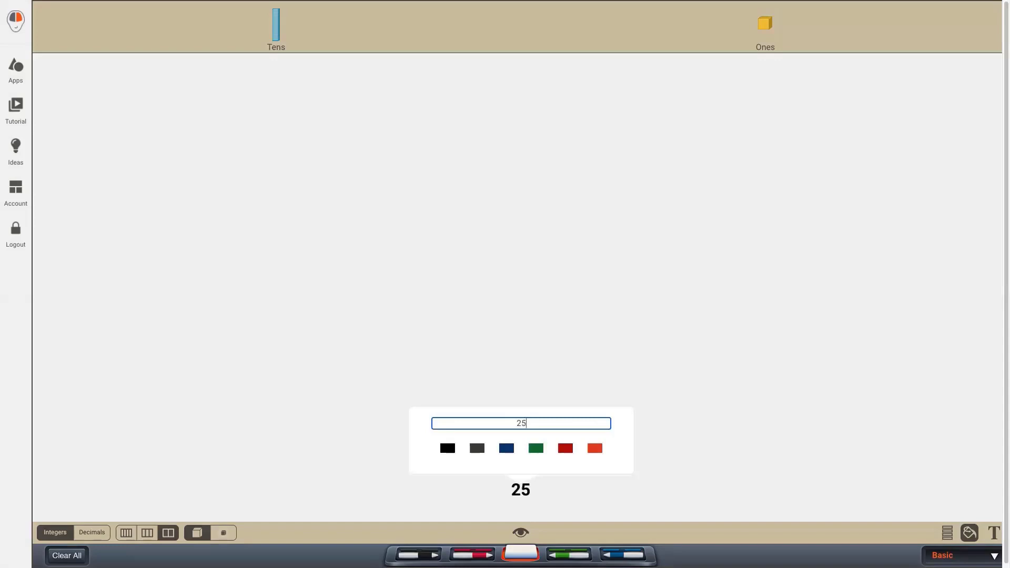
click(565, 492)
drag(566, 493, 491, 85)
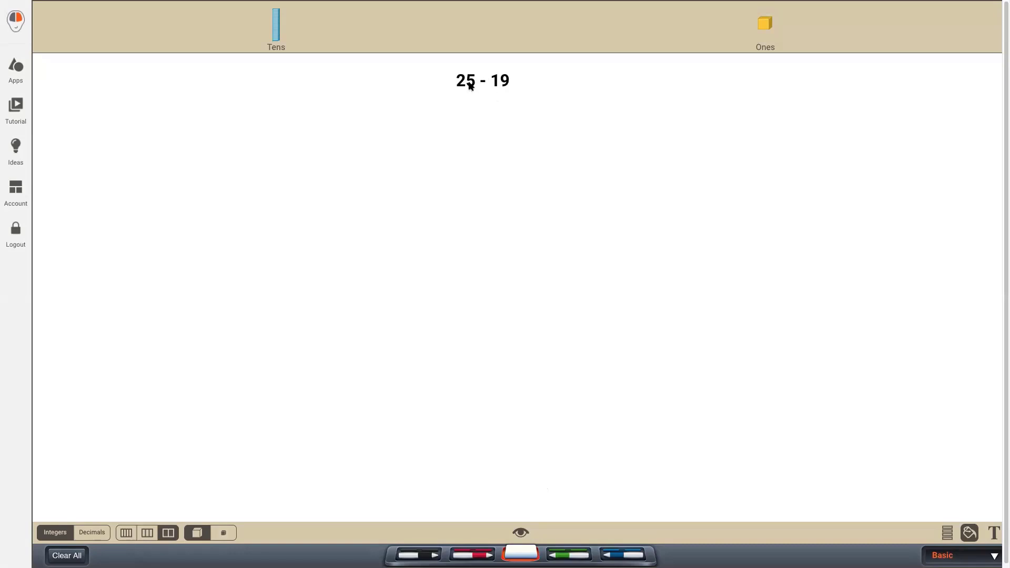
- Add the label '25 = 20 + 5' and place it at the upper left
click(995, 532)
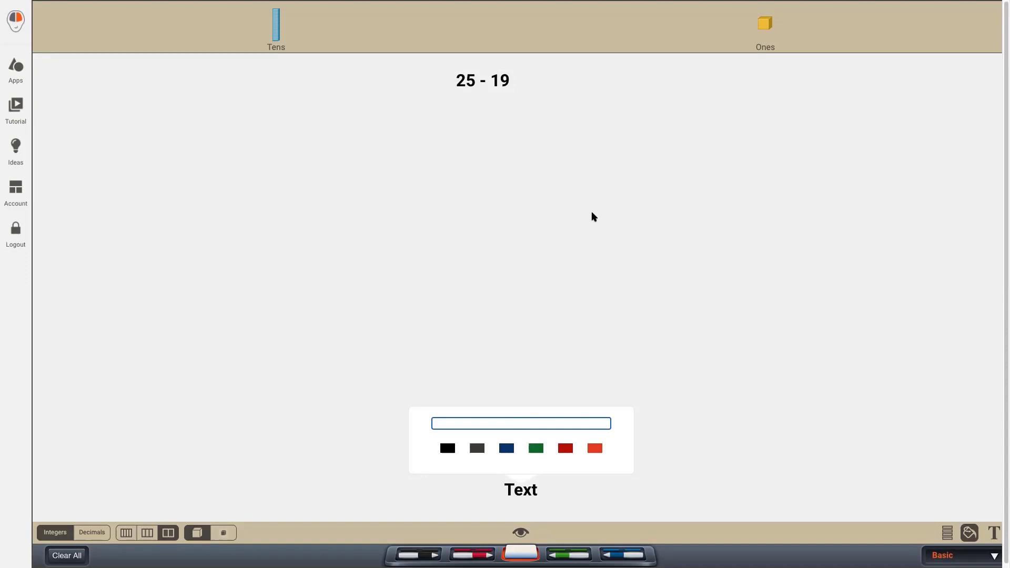
text(25 = 20 + 5)
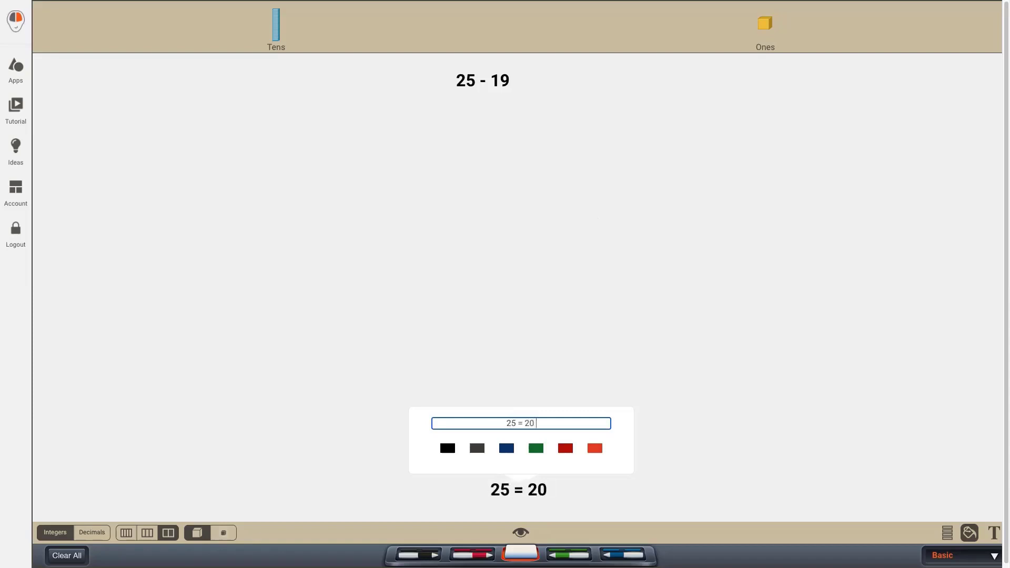
click(572, 355)
drag(536, 491, 225, 122)
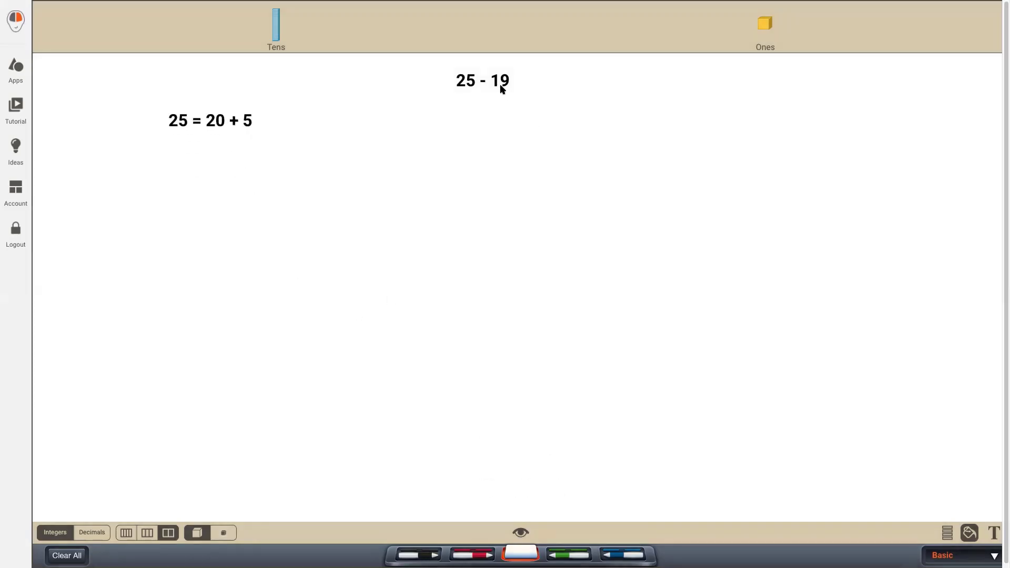
- Add the label '19 = 10 + 9' and place it under 25 = 20 + 5
click(995, 534)
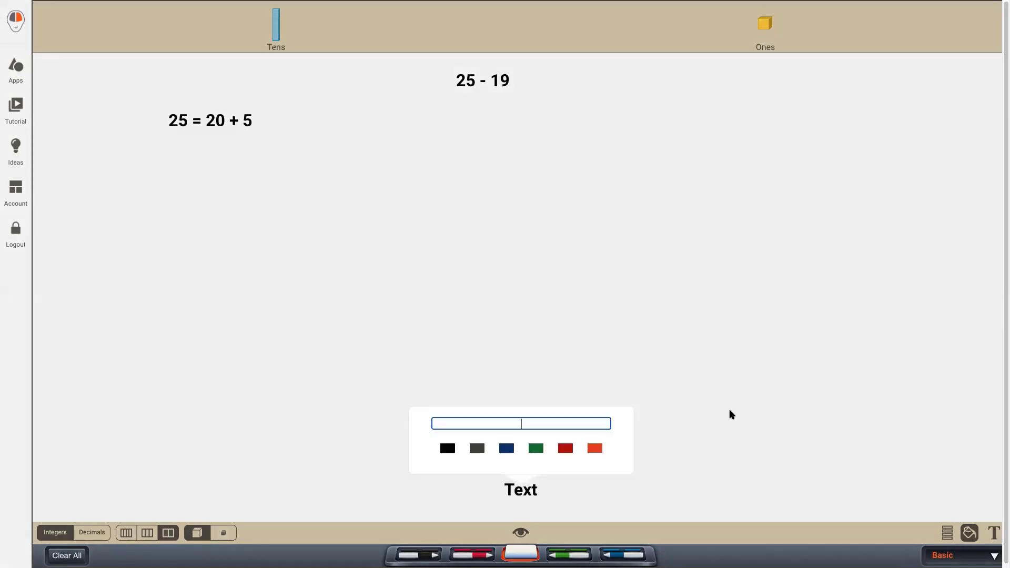
text(19 = 10)
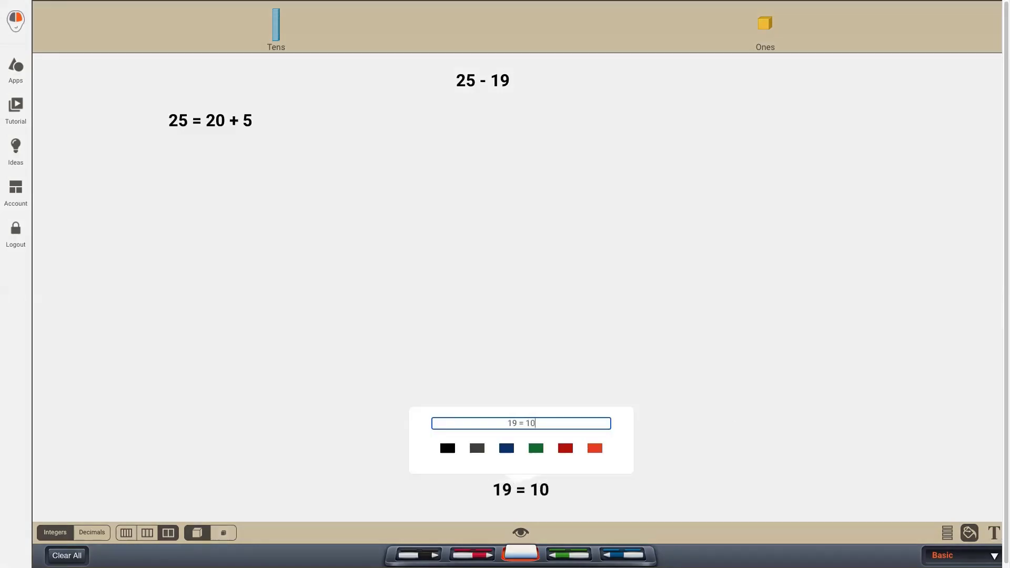
text( + 9)
click(745, 368)
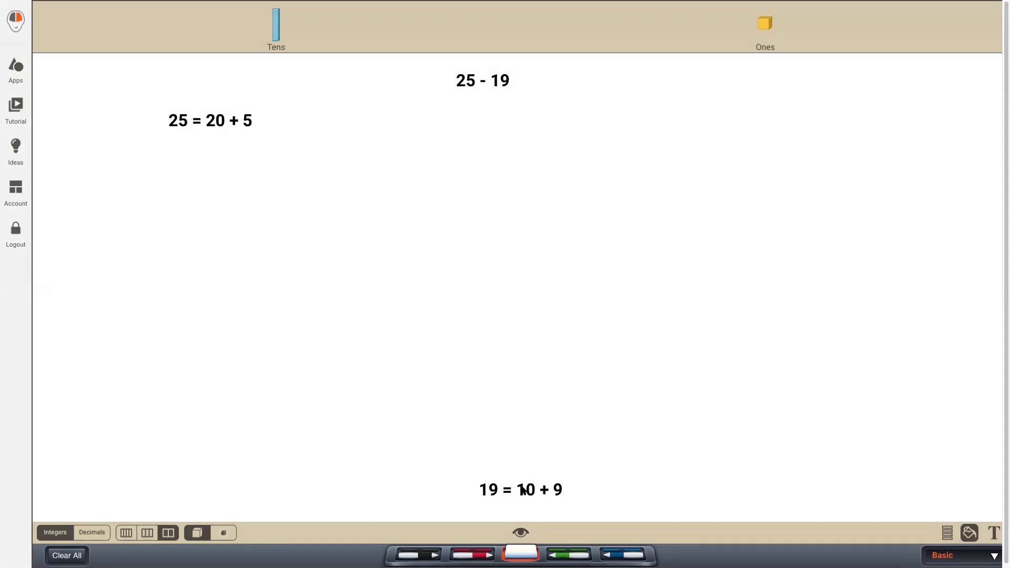
drag(523, 491, 210, 143)
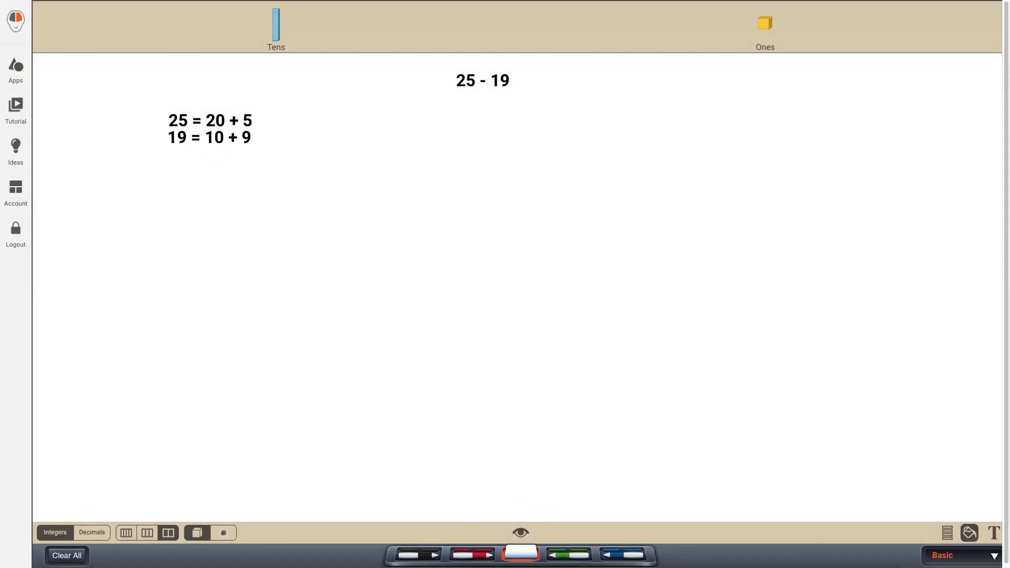
- Draw a green minus sign and underline beneath the two equations
click(569, 555)
drag(139, 139, 149, 137)
drag(141, 154, 265, 162)
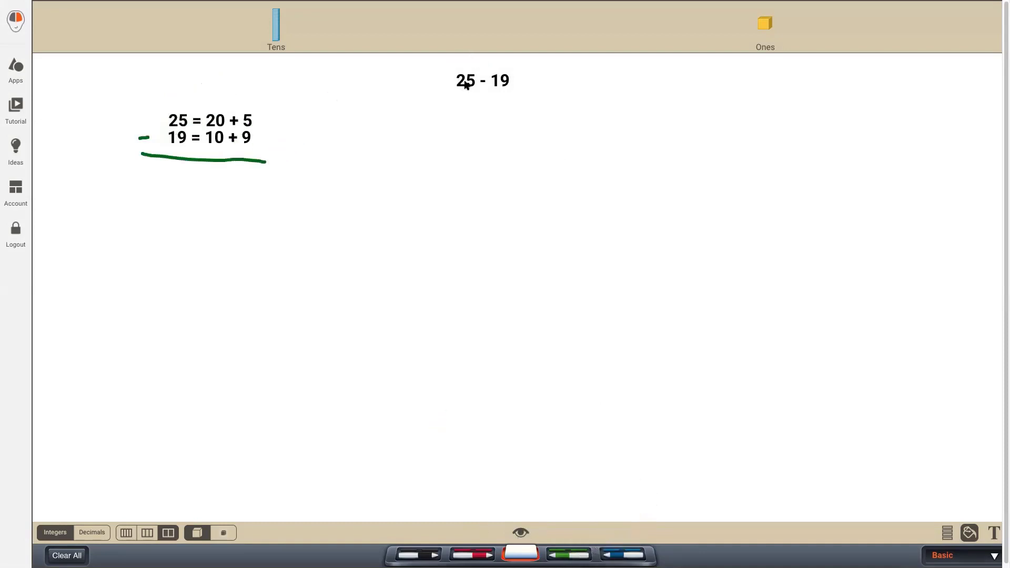
- Place two tens rods and write 20 above them with a plus sign in black
drag(273, 29, 378, 153)
drag(276, 24, 405, 157)
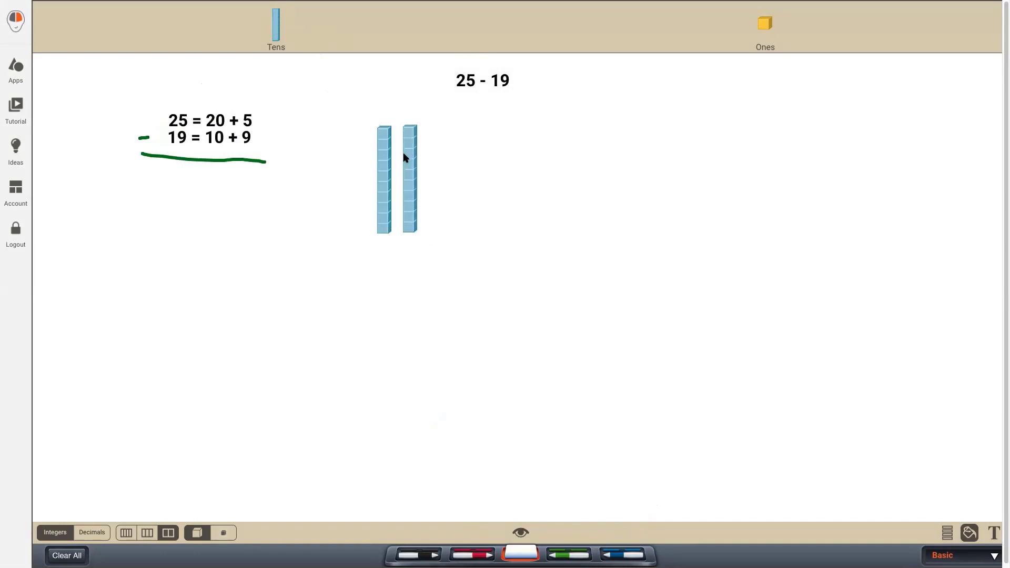
click(423, 550)
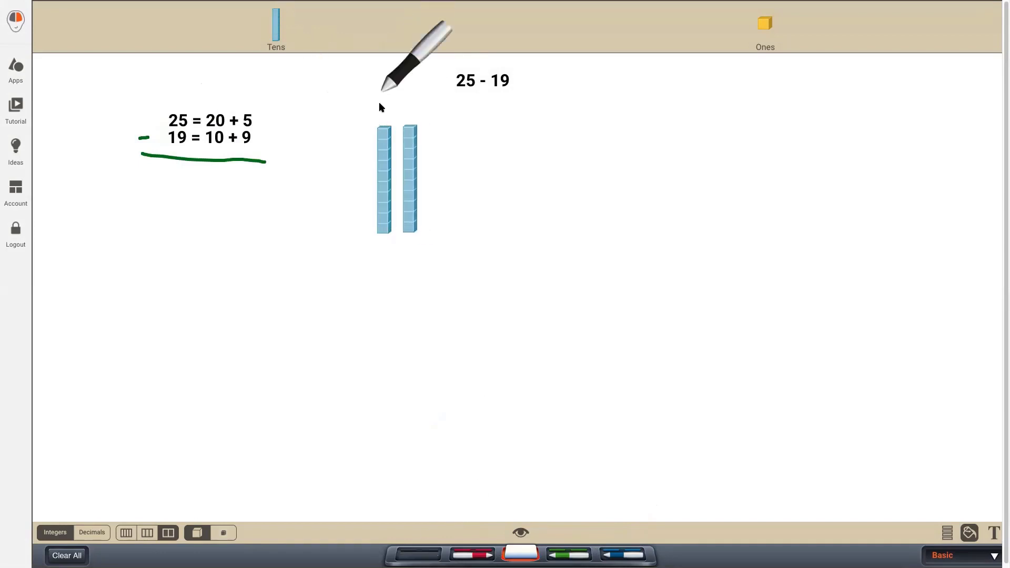
mouse_move(381, 103)
mouse_down()
mouse_move(401, 119)
mouse_move(405, 103)
mouse_up()
mouse_move(463, 129)
mouse_down()
mouse_move(464, 147)
mouse_move(470, 138)
mouse_up()
click(419, 554)
- Place five ones cubes right of the plus sign and shift the group into position
drag(765, 22, 530, 122)
drag(766, 24, 519, 141)
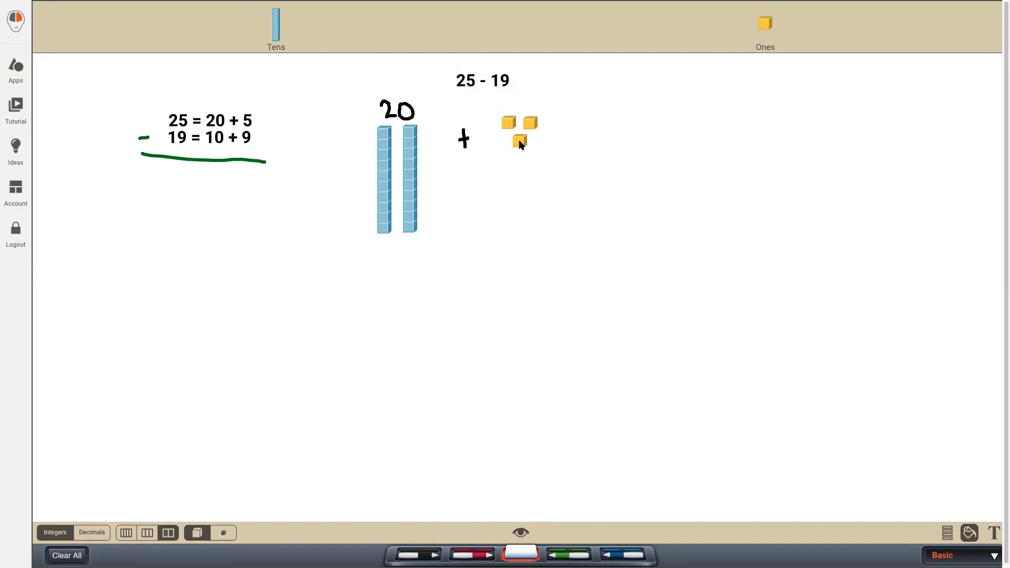
drag(765, 24, 505, 159)
drag(765, 25, 531, 161)
drag(486, 112, 556, 193)
drag(516, 140, 522, 163)
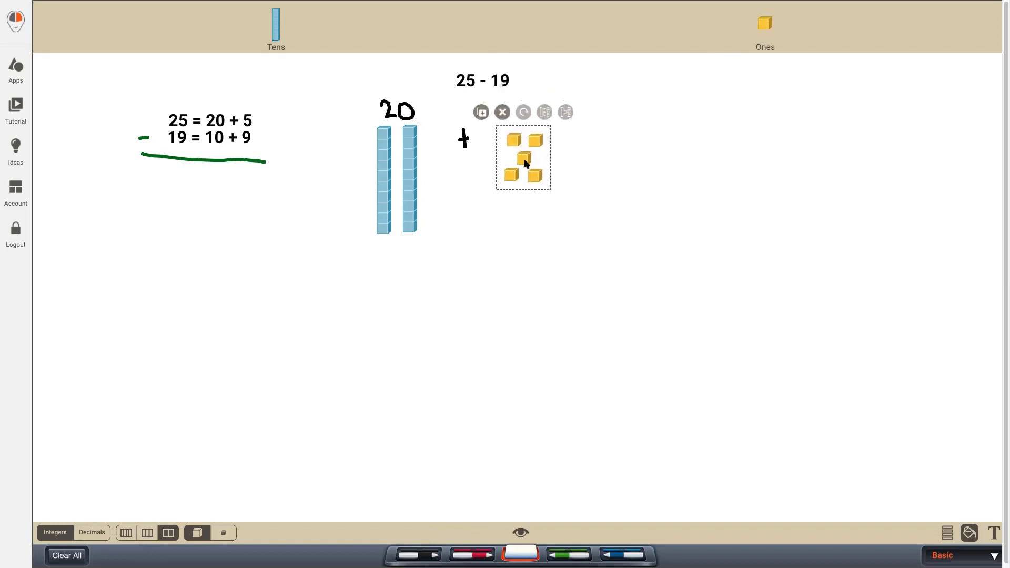
click(561, 209)
- Write 5 in black above the ones cubes
click(410, 556)
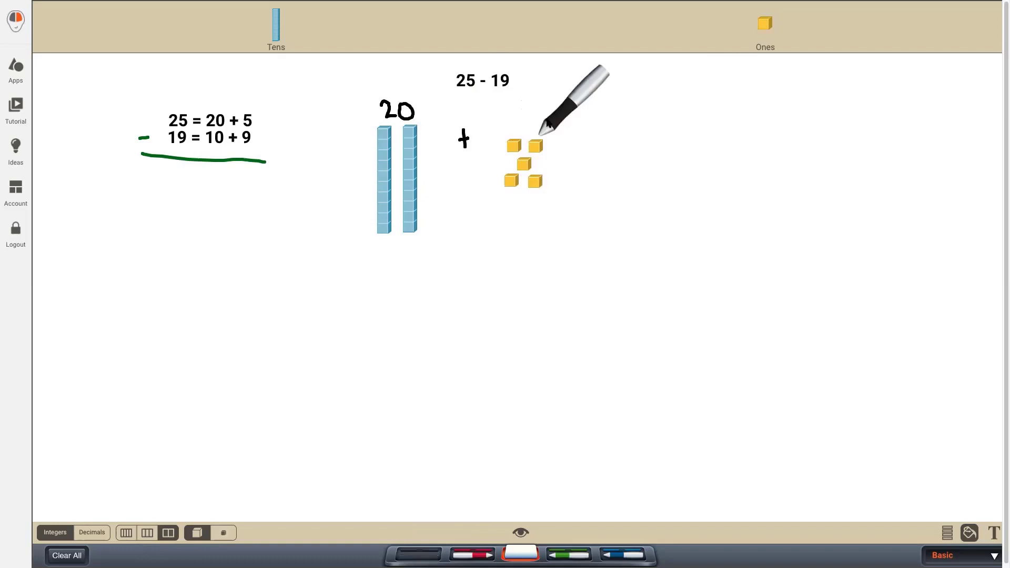
drag(519, 103, 517, 128)
drag(518, 104, 528, 103)
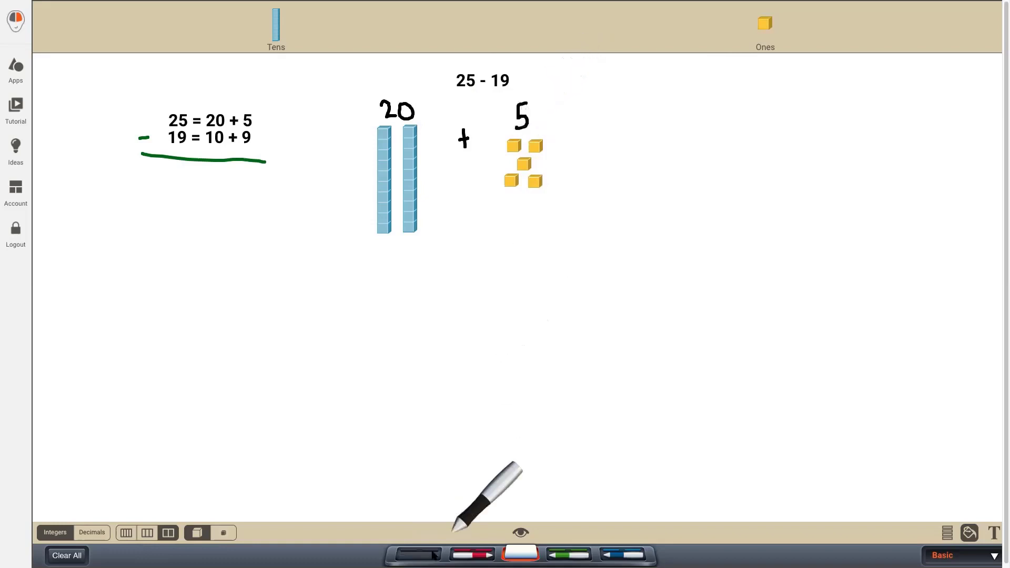
click(419, 555)
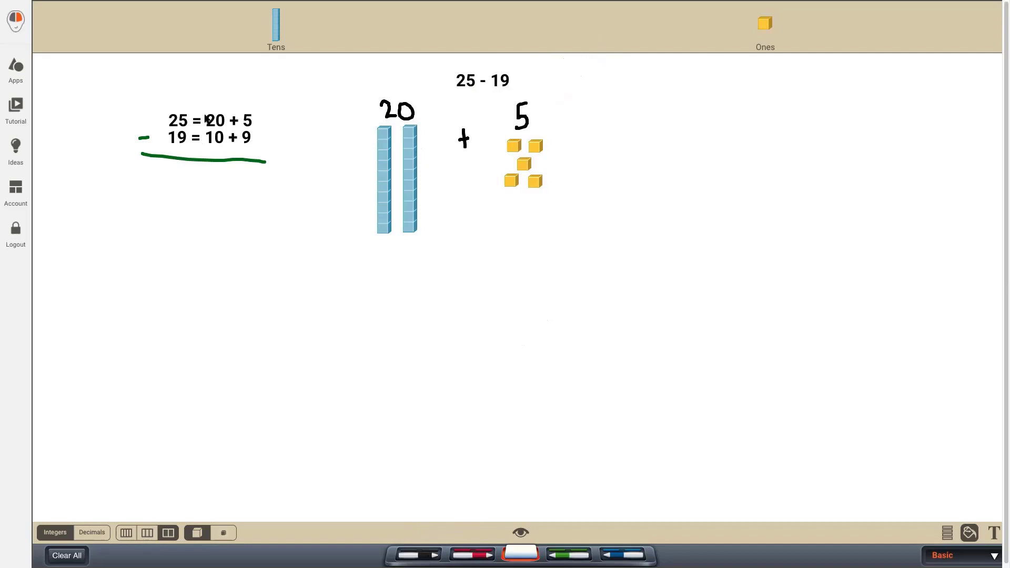
- Circle the 9 in 19 = 10 + 9 in black
click(429, 556)
mouse_move(241, 130)
mouse_down()
mouse_move(239, 143)
mouse_move(255, 135)
mouse_move(247, 127)
mouse_up()
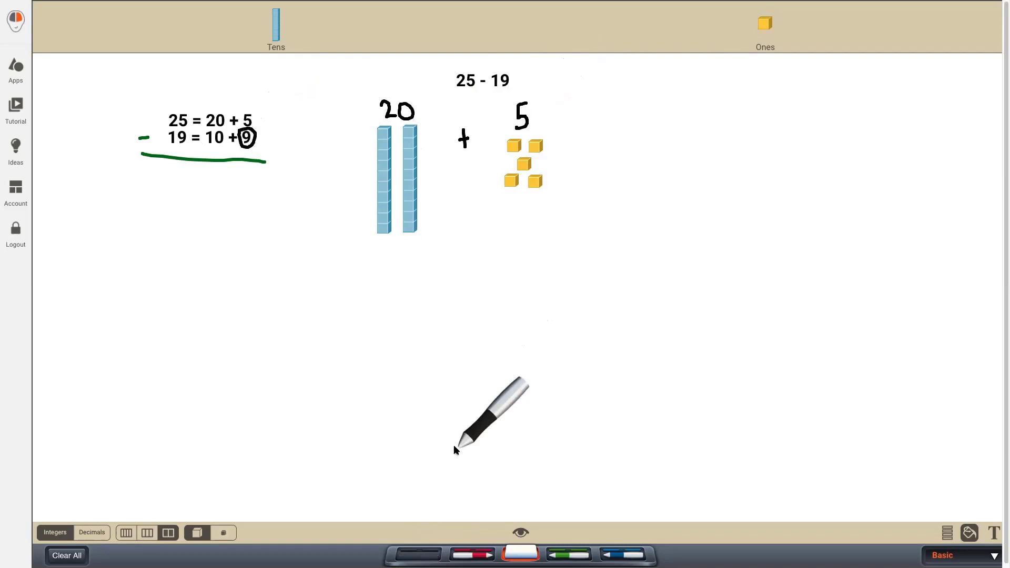
click(421, 555)
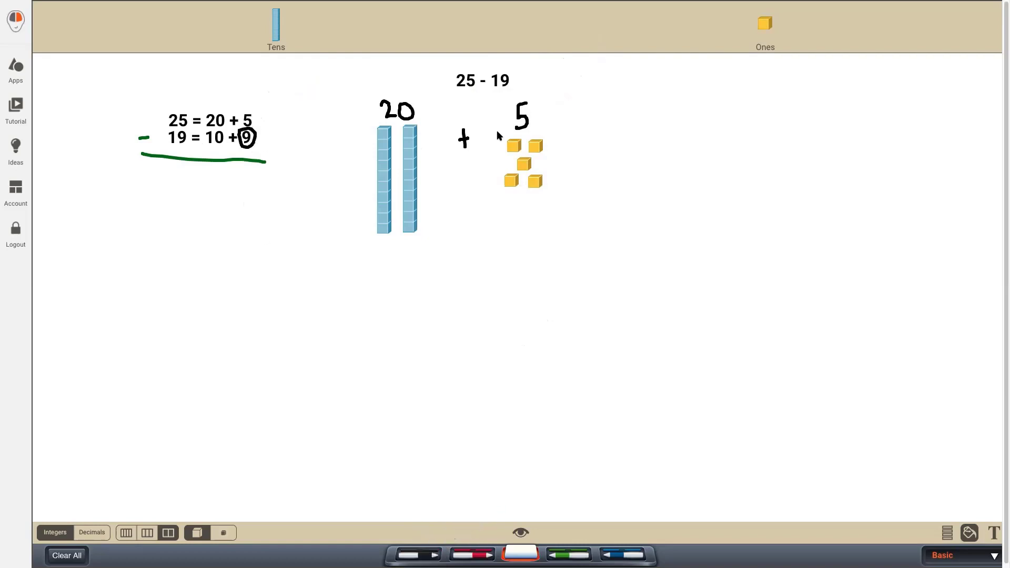
- Realign the second tens rod beside the first, under the 20 label
drag(496, 131, 558, 198)
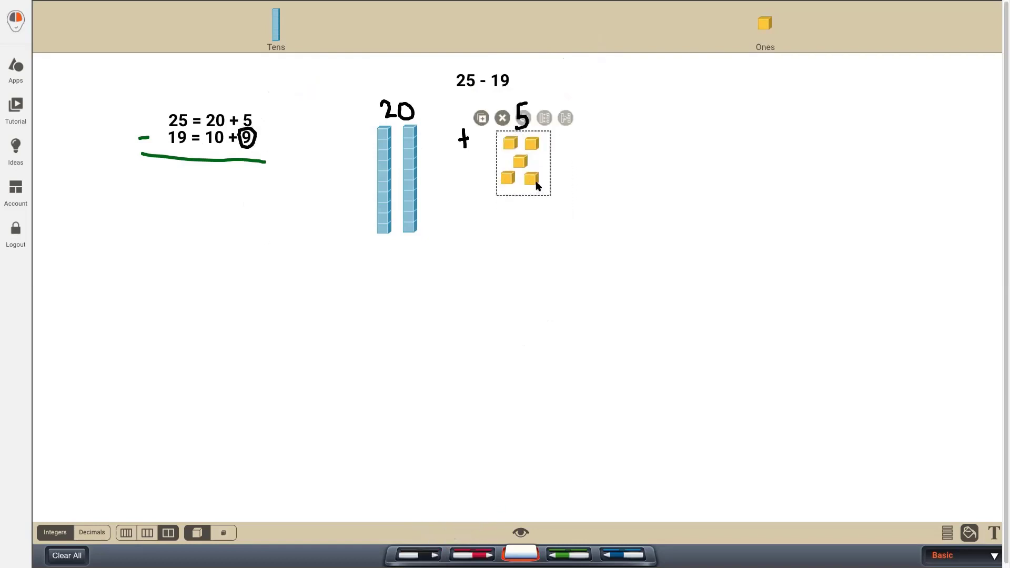
click(532, 228)
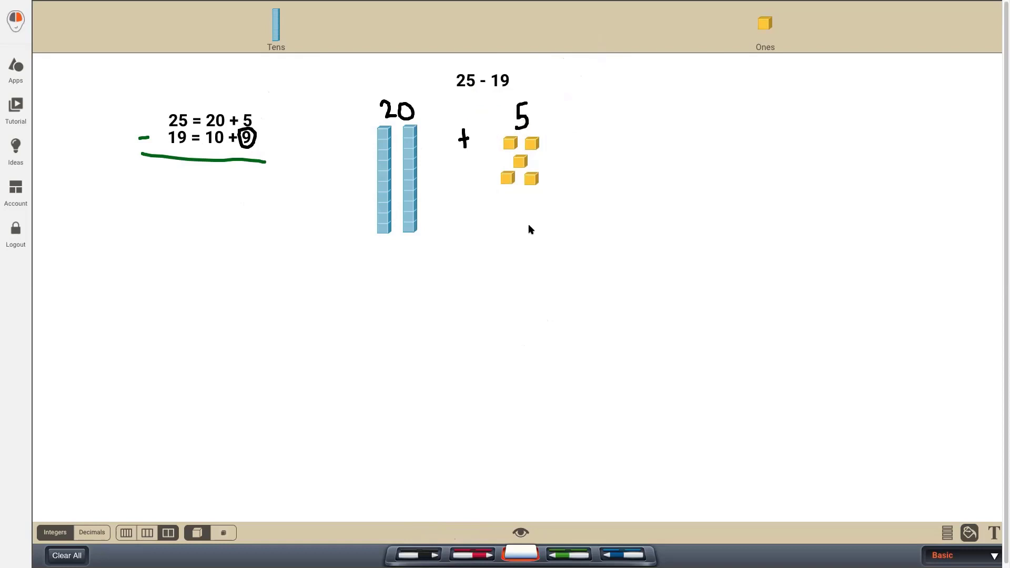
drag(408, 153, 422, 212)
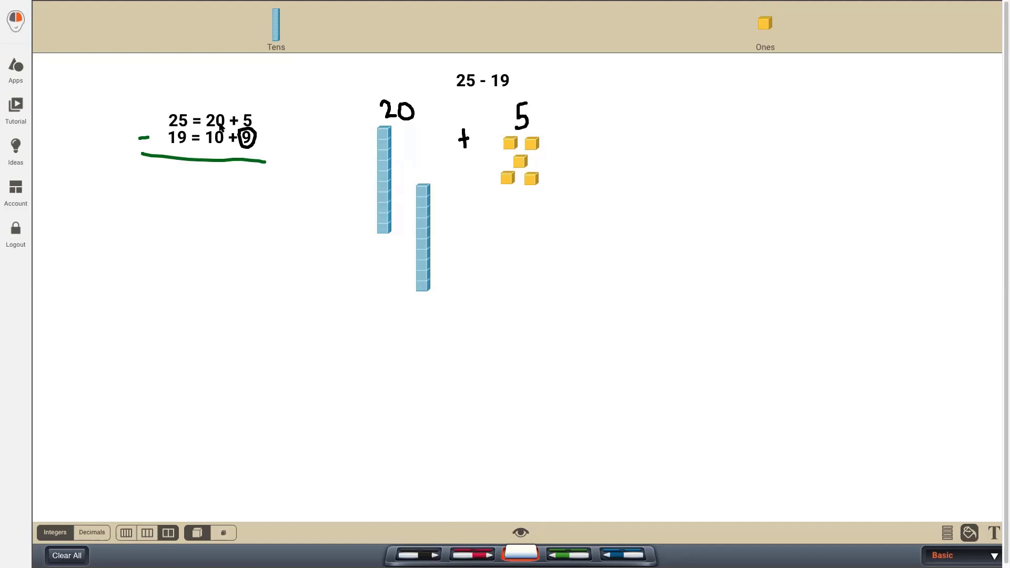
drag(422, 234, 404, 182)
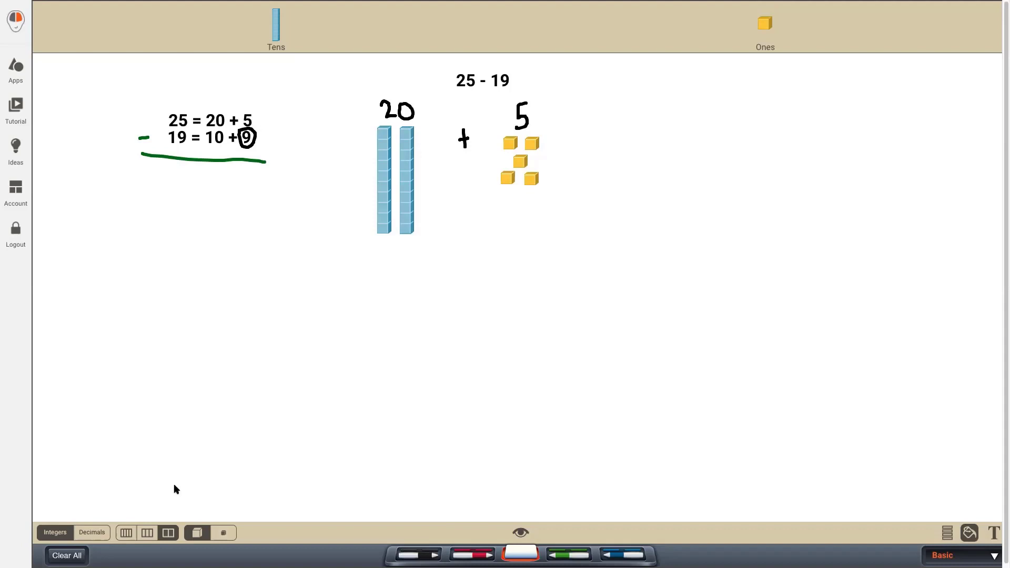
- Clear the workspace and add '25 - 19' at the top
click(66, 556)
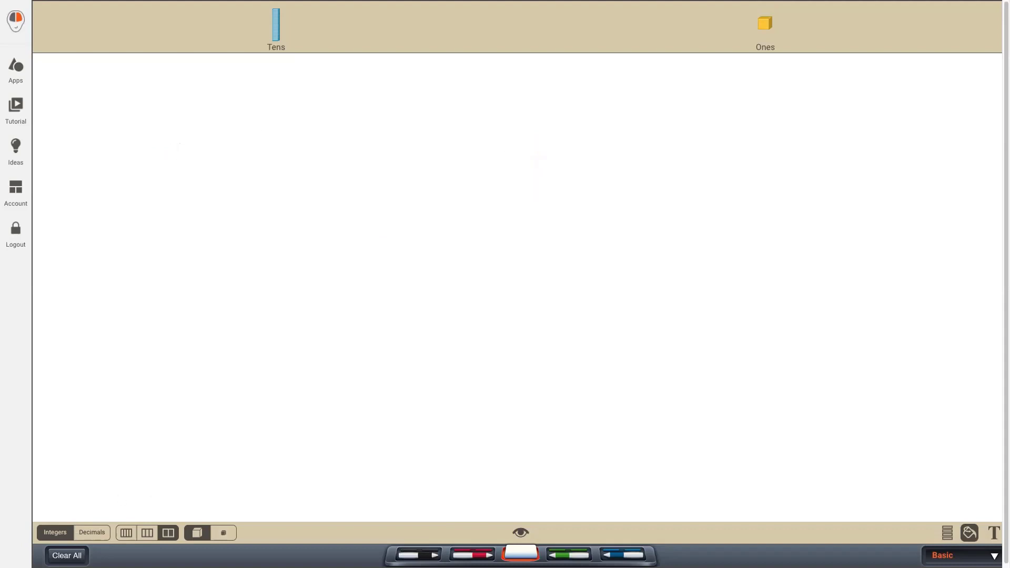
click(993, 534)
text(25 - 19)
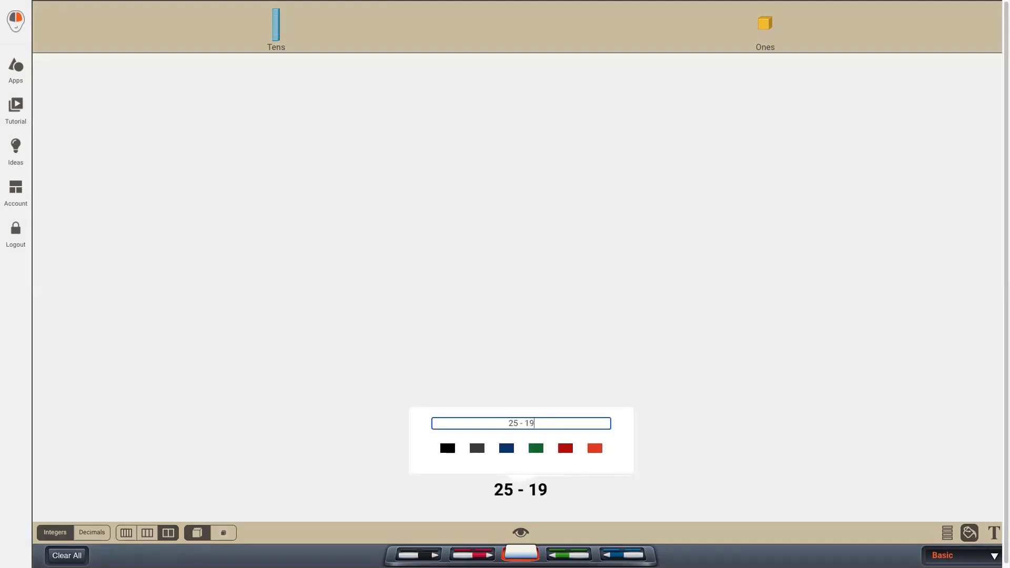
key(Return)
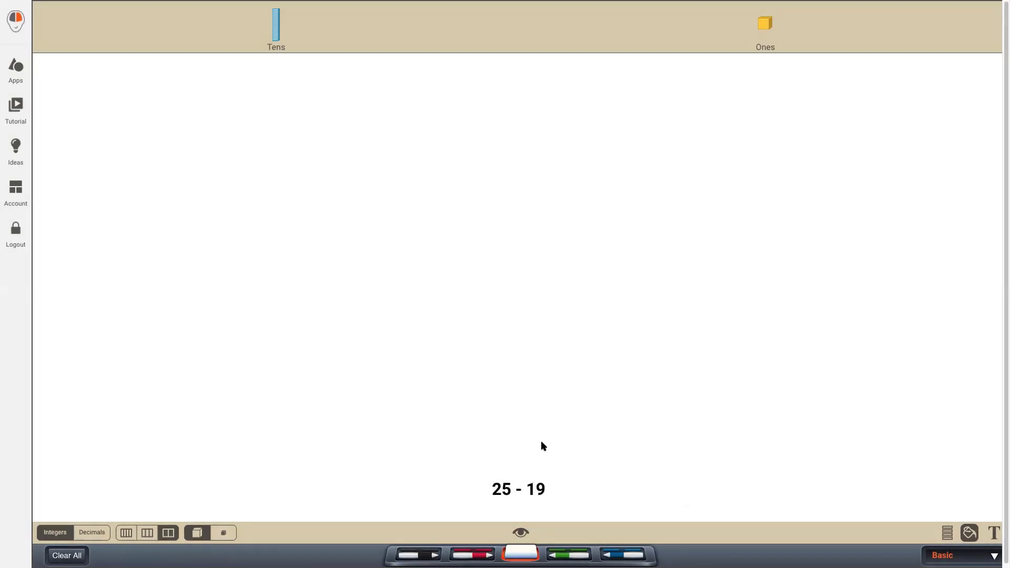
drag(539, 494, 515, 86)
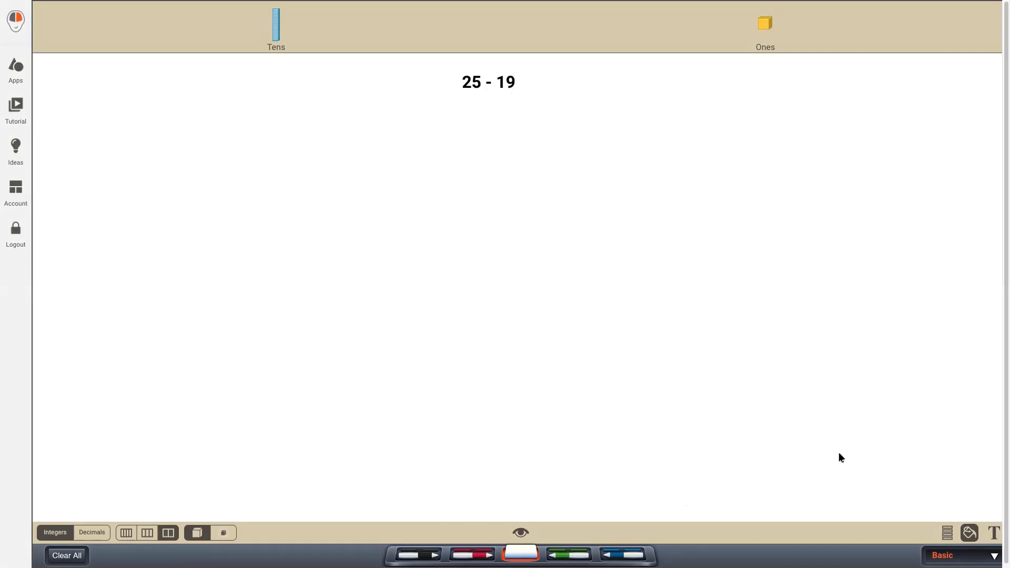
- Add the label '25 = 10 + 10 + 5' at the upper left
click(994, 533)
text(2)
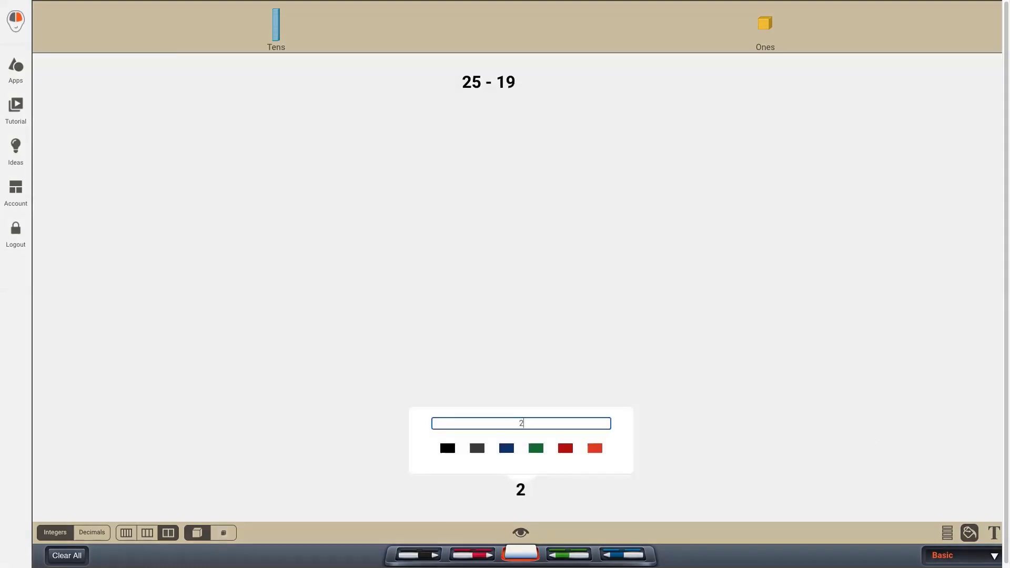
text(5 = 10 +)
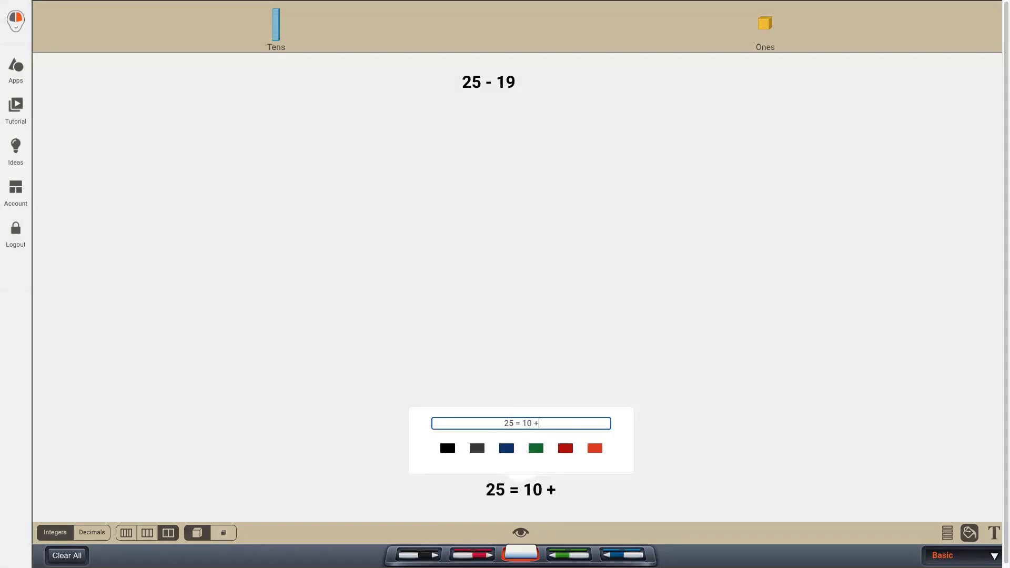
text( 10 + 5)
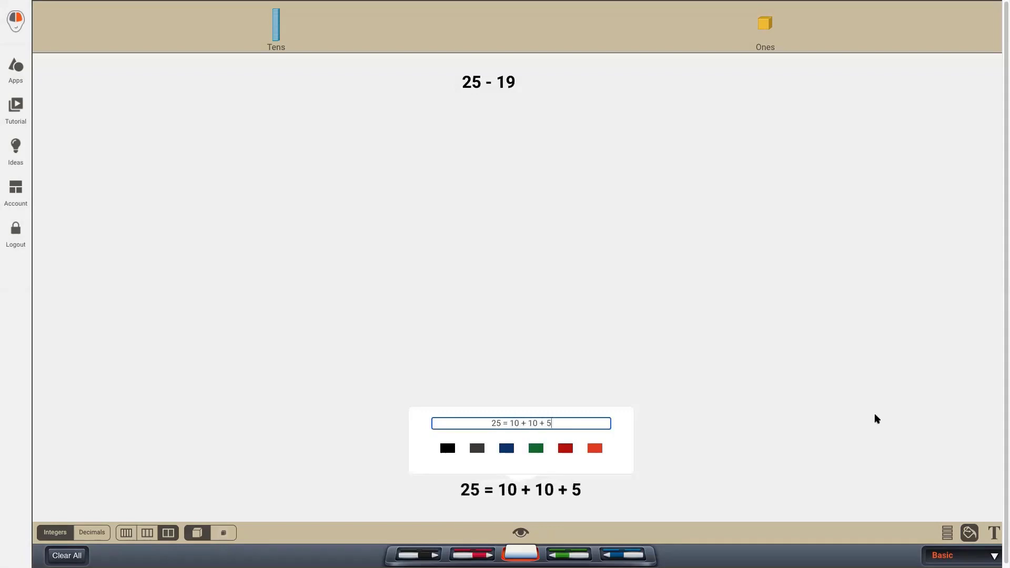
key(Return)
drag(513, 451, 236, 113)
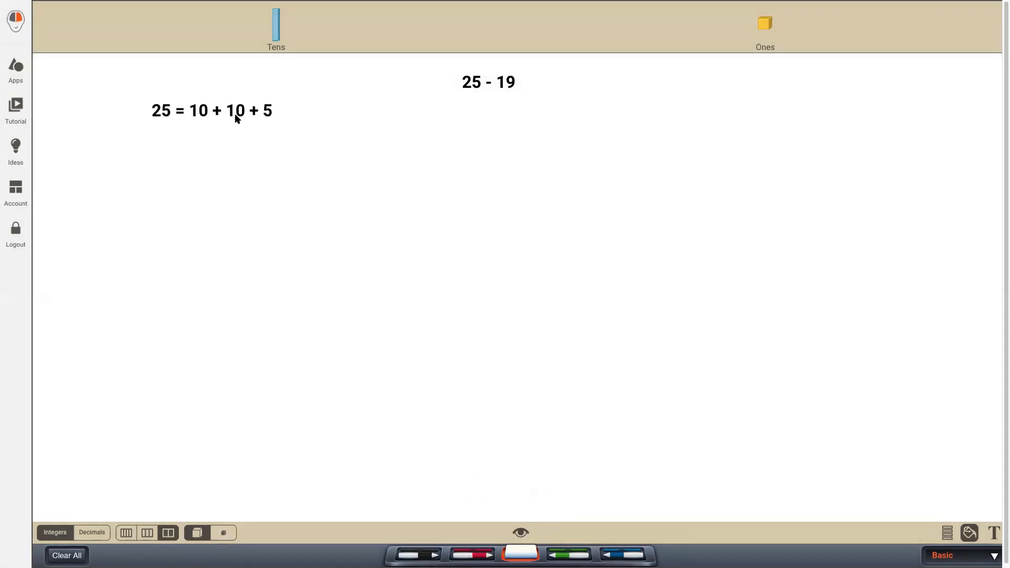
click(472, 555)
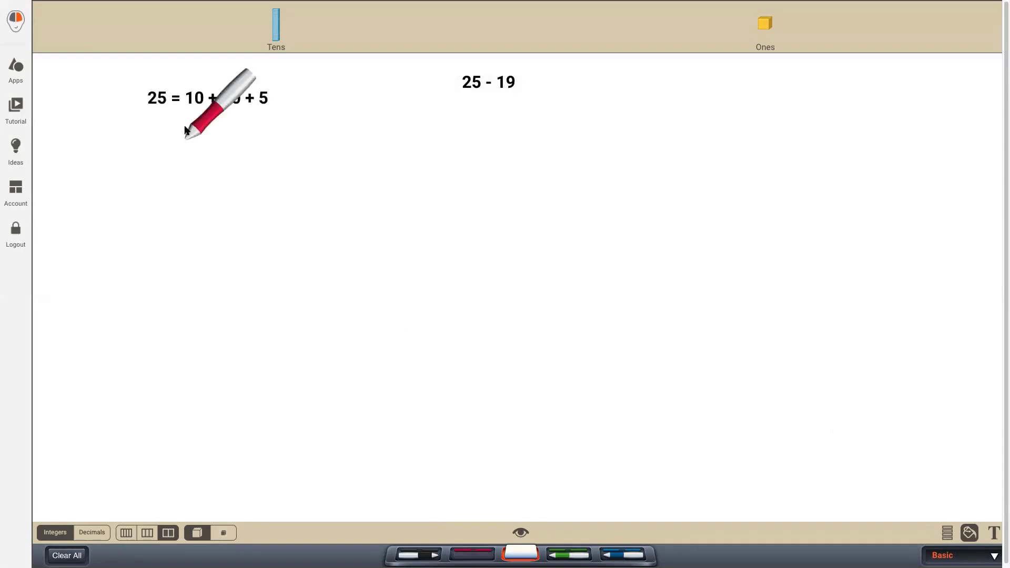
mouse_move(193, 125)
mouse_down()
mouse_move(232, 134)
mouse_move(216, 163)
mouse_move(264, 142)
mouse_move(270, 158)
mouse_move(308, 147)
mouse_move(316, 159)
mouse_up()
click(480, 563)
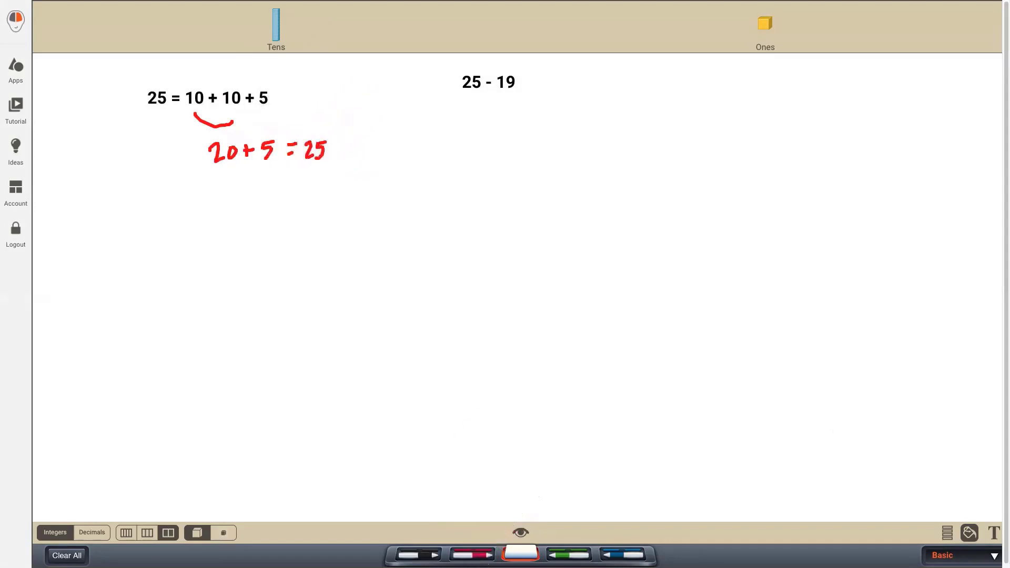
click(521, 553)
mouse_move(192, 111)
mouse_down()
mouse_move(213, 159)
mouse_move(237, 149)
mouse_move(198, 121)
mouse_up()
click(519, 555)
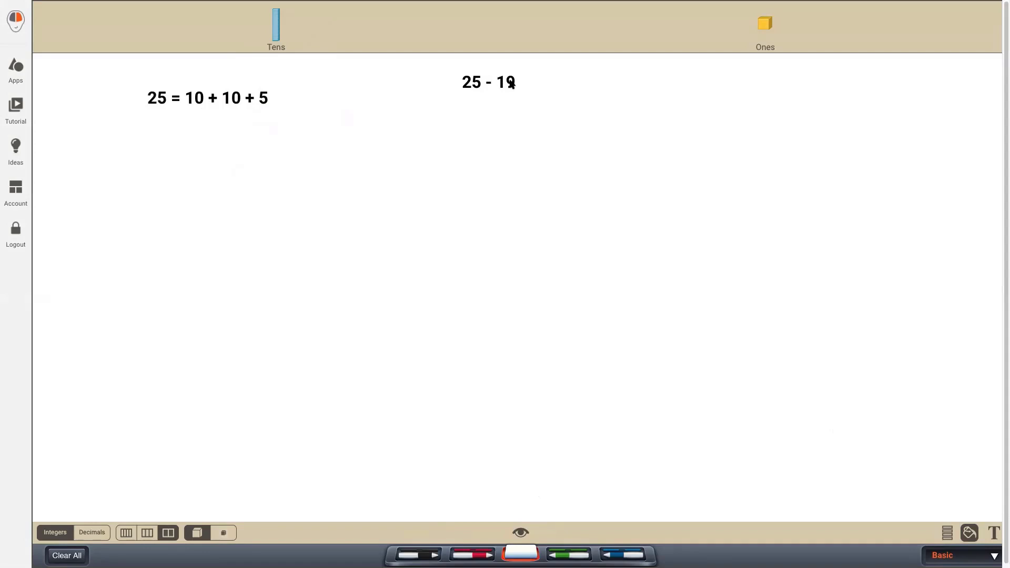
- Add the label '19 = 10 + 9' and place it directly beneath 25 = 10 + 10 + 5
click(994, 531)
text(1)
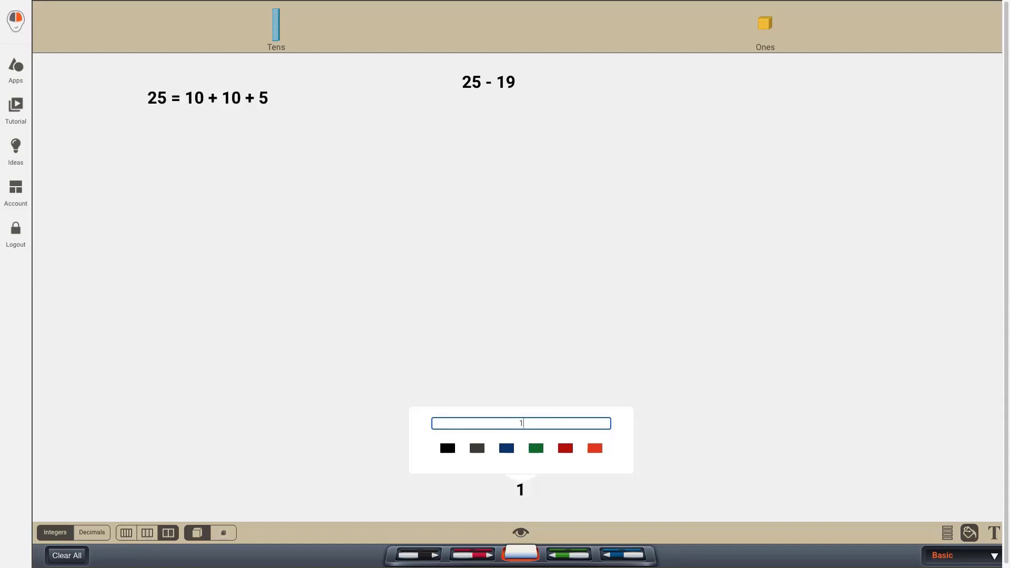
text(9 = 10 +)
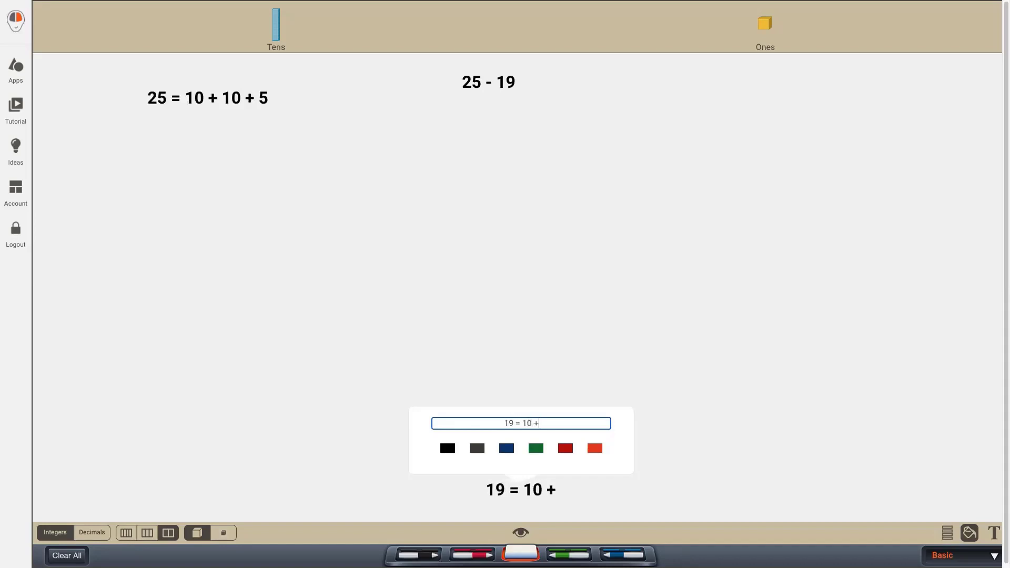
text(9)
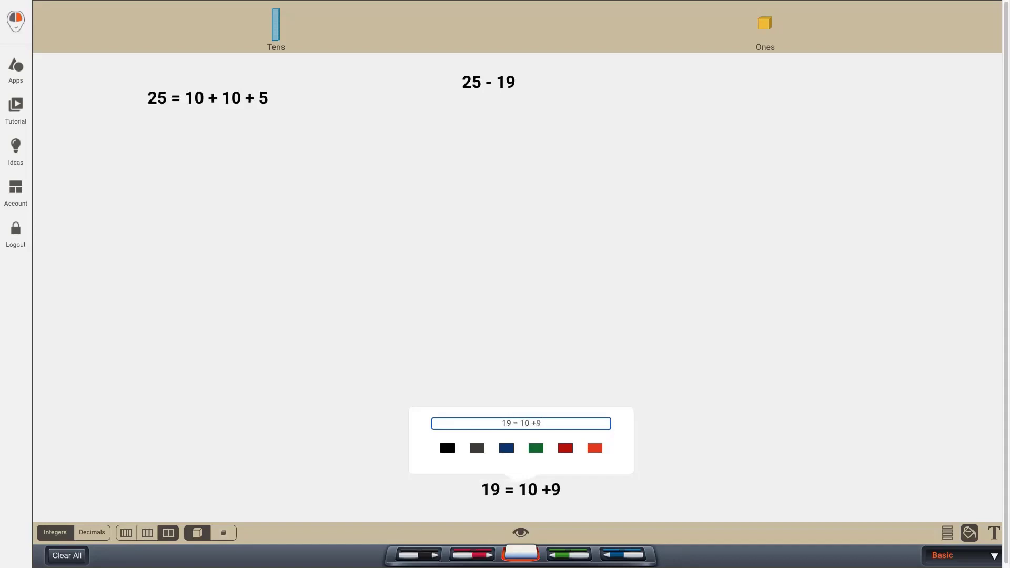
key(BackSpace)
text(9)
click(848, 343)
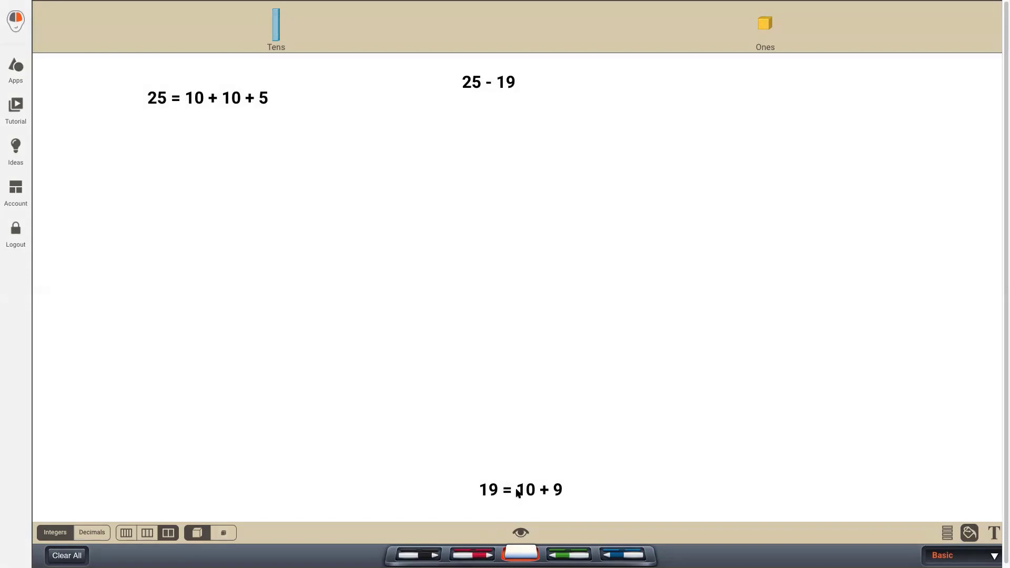
drag(518, 493, 186, 124)
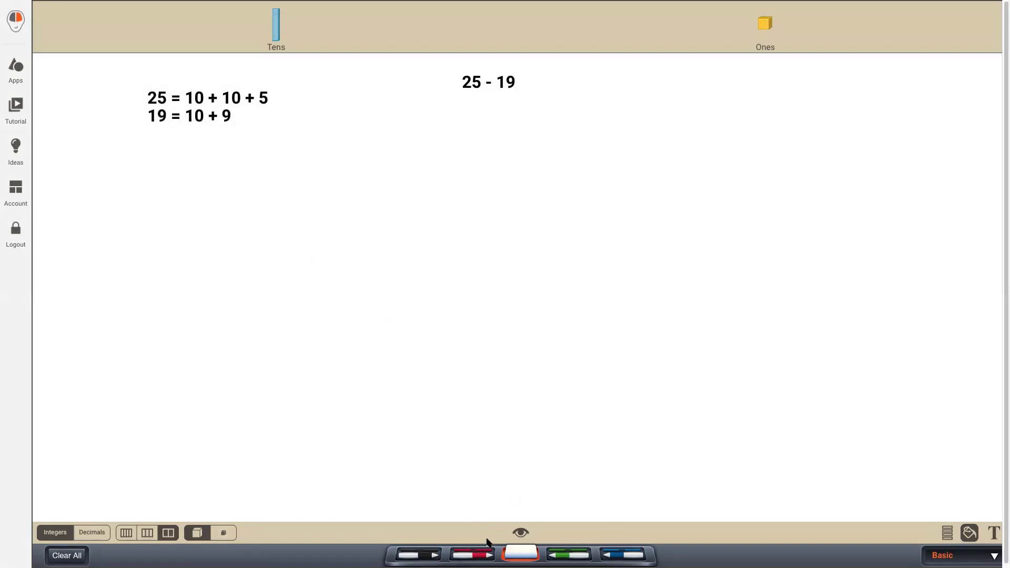
click(577, 553)
- Draw a green minus and underline, then place two tens rods and arrange five ones cubes
mouse_move(121, 117)
mouse_down()
mouse_move(234, 136)
mouse_move(283, 132)
mouse_up()
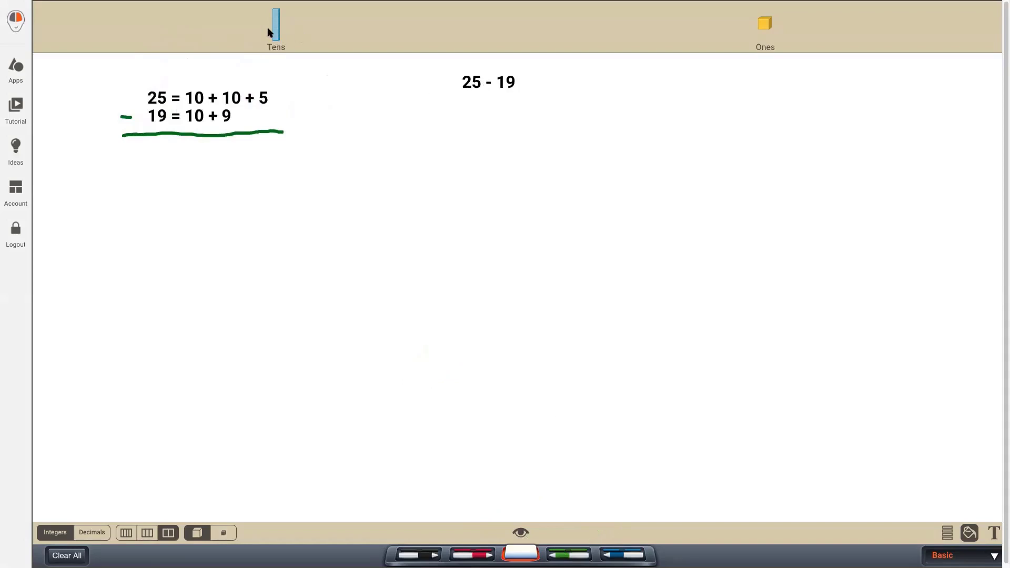
drag(268, 33, 385, 169)
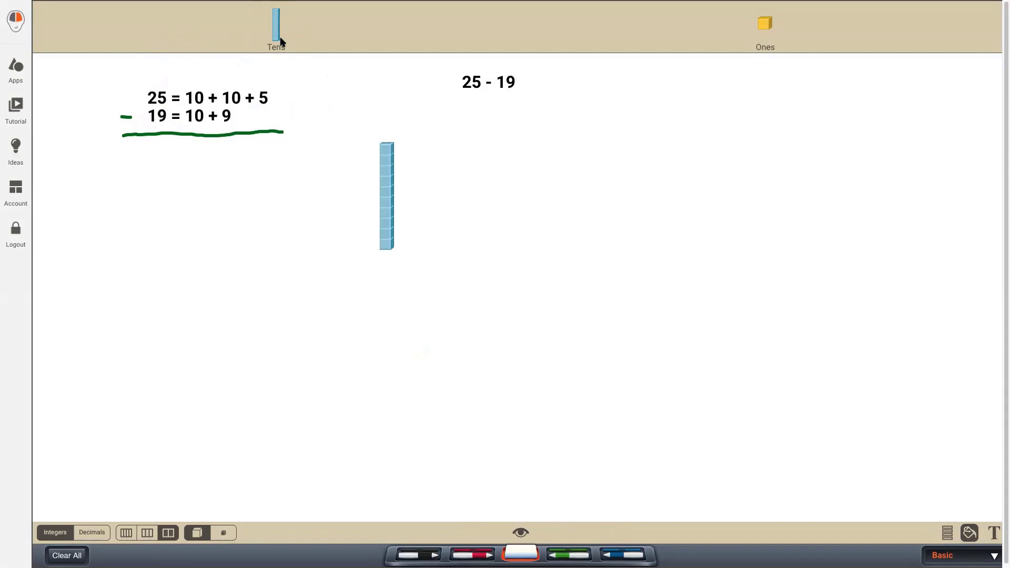
drag(279, 27, 455, 165)
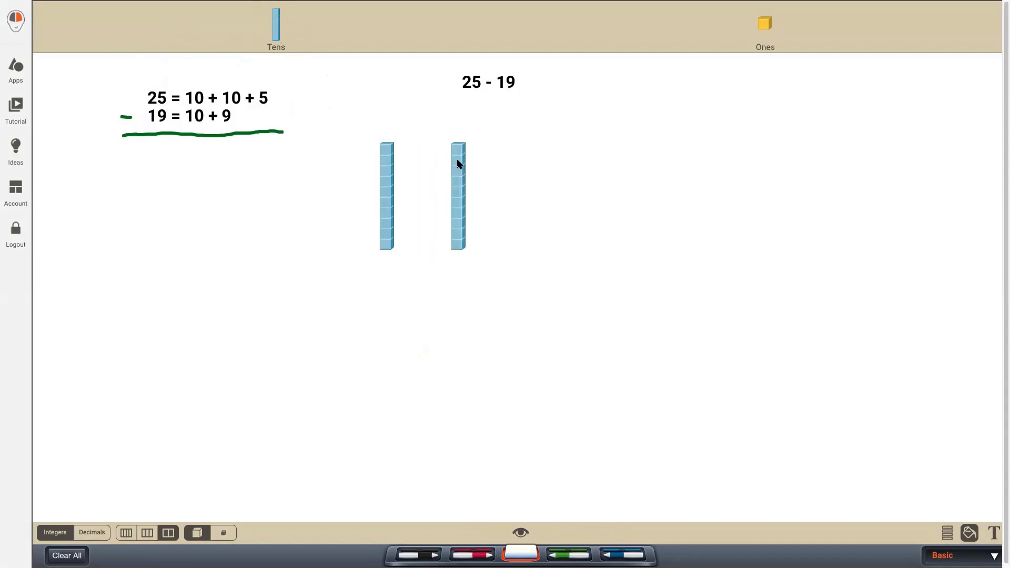
drag(457, 163, 458, 162)
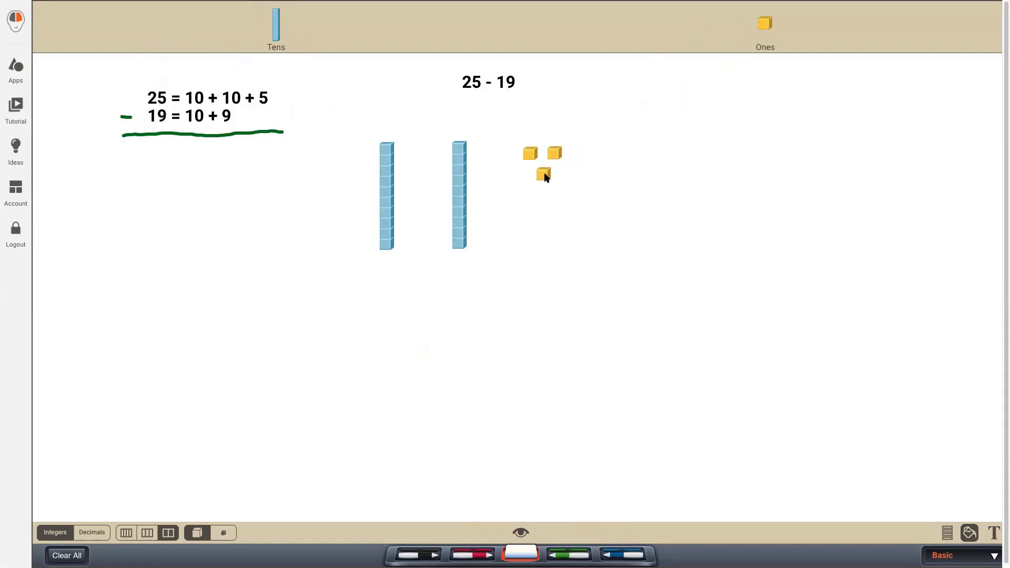
drag(562, 181, 529, 193)
- Label the blocks 10 + 10 + 5 in black above the rods and cubes
click(419, 556)
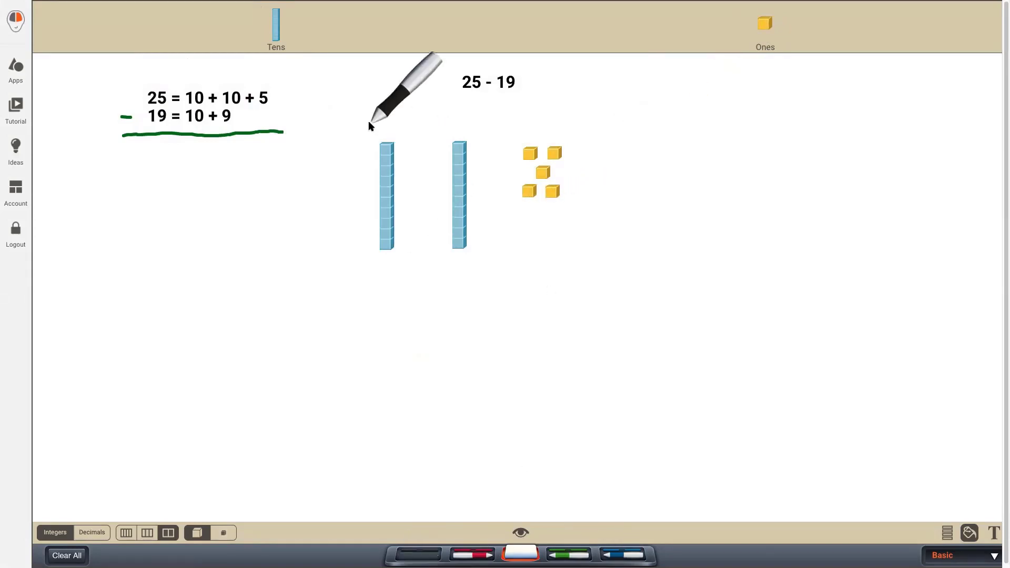
mouse_move(365, 120)
mouse_down()
mouse_move(366, 135)
mouse_move(378, 125)
mouse_up()
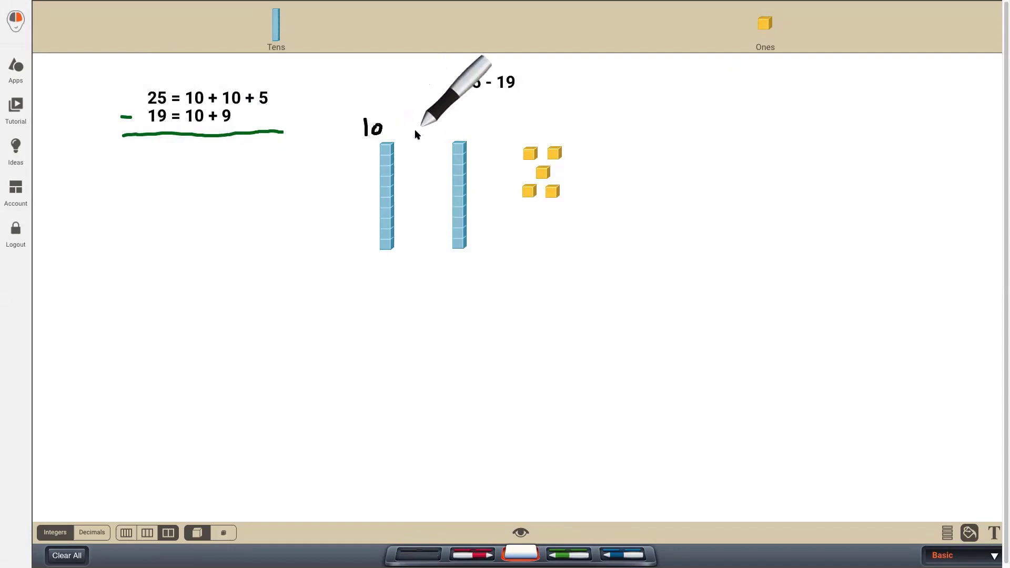
drag(419, 179, 420, 190)
drag(416, 184, 425, 183)
mouse_move(450, 120)
mouse_down()
mouse_move(450, 132)
mouse_move(461, 121)
mouse_up()
drag(492, 179, 497, 184)
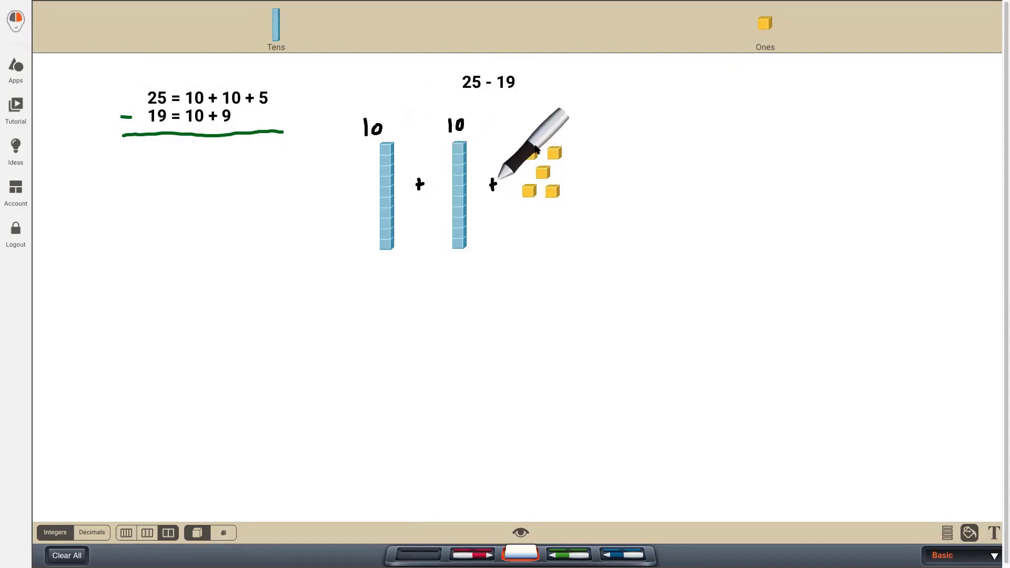
drag(529, 117, 531, 130)
drag(529, 117, 536, 117)
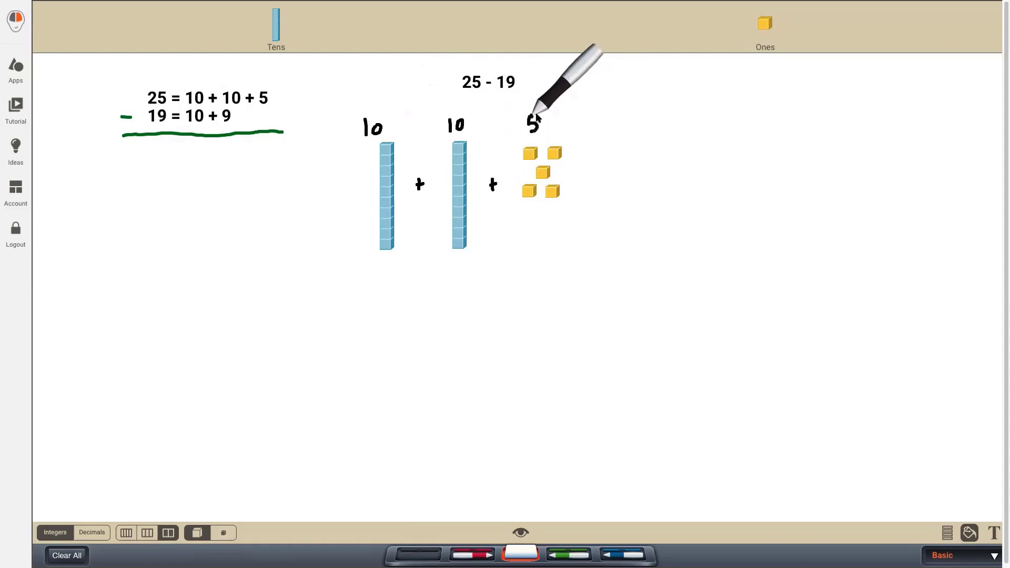
click(421, 555)
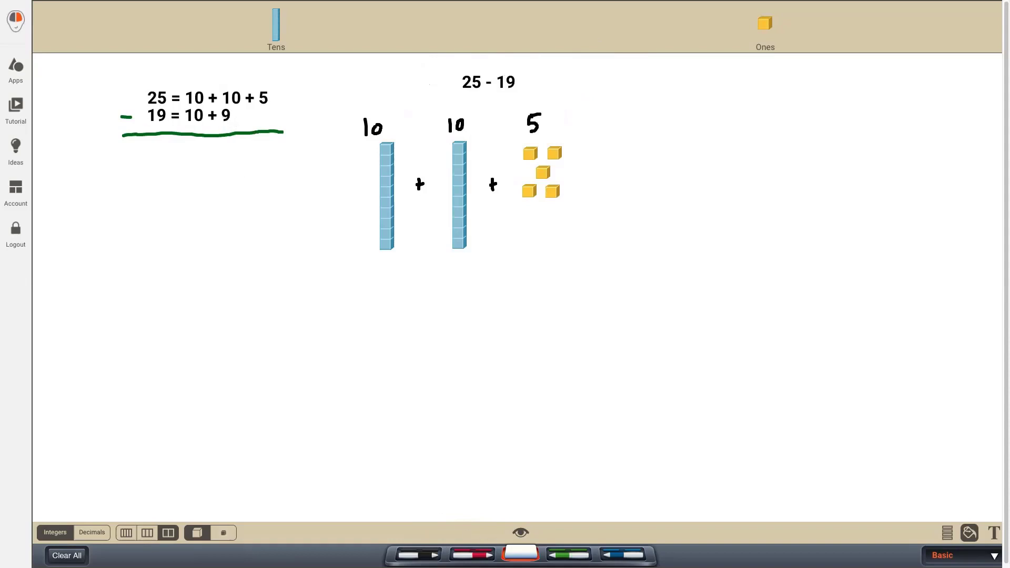
- Write a blue +5 below the green line and erase the blue circle around the 5
click(623, 555)
mouse_move(257, 82)
mouse_down()
mouse_move(258, 104)
mouse_move(275, 93)
mouse_move(257, 84)
mouse_up()
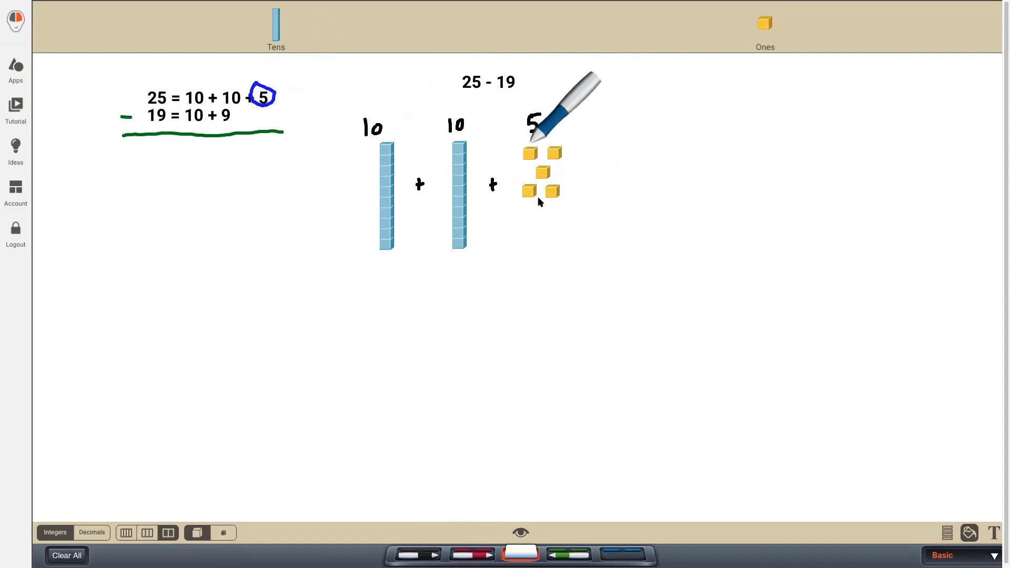
mouse_move(267, 149)
mouse_down()
mouse_move(267, 163)
mouse_move(244, 153)
mouse_move(244, 167)
mouse_up()
drag(241, 159, 252, 157)
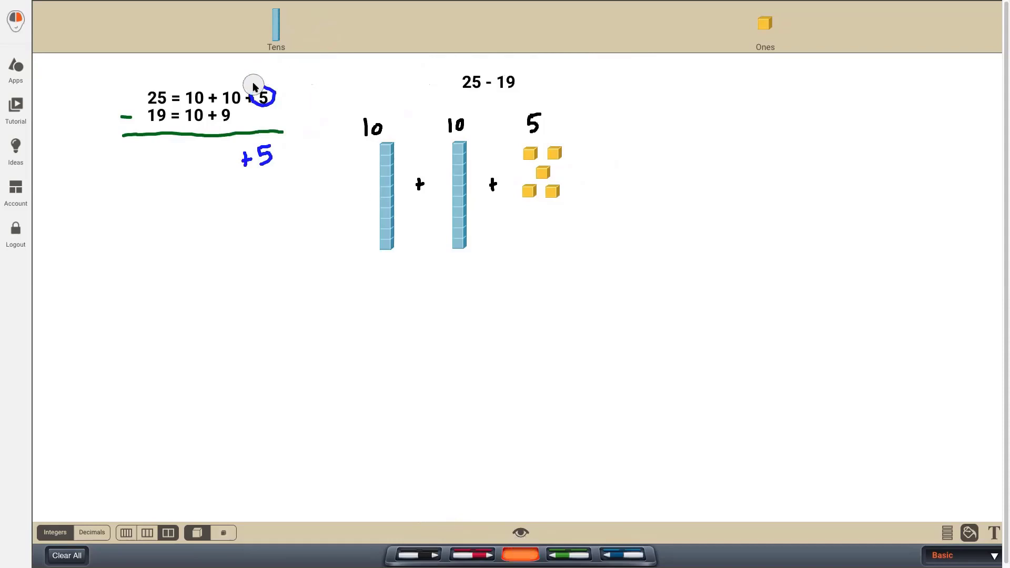
drag(255, 84, 265, 89)
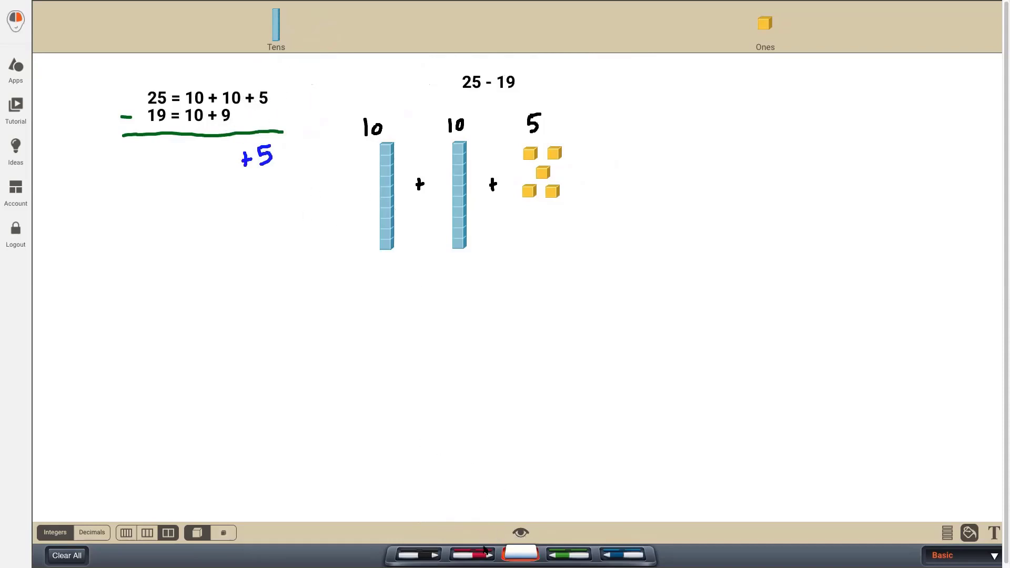
click(621, 555)
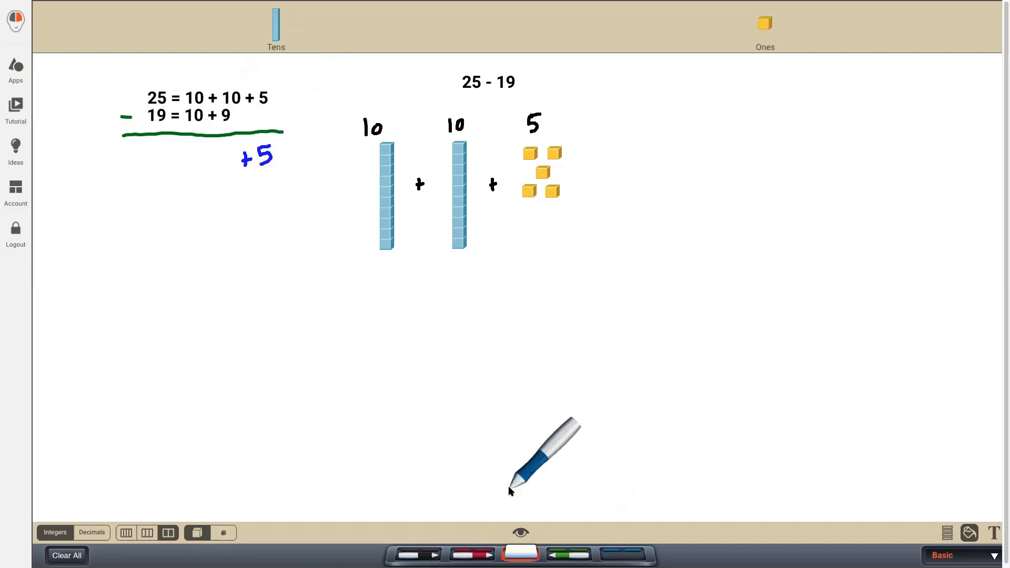
- Break the second tens rod into ones and delete nine, leaving one cube
click(623, 553)
drag(459, 220, 461, 257)
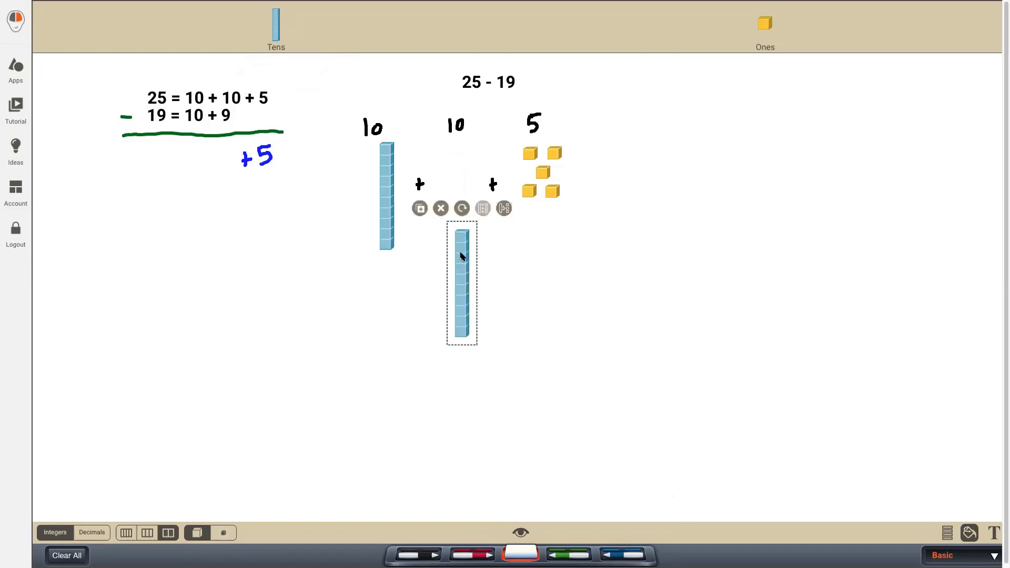
click(504, 209)
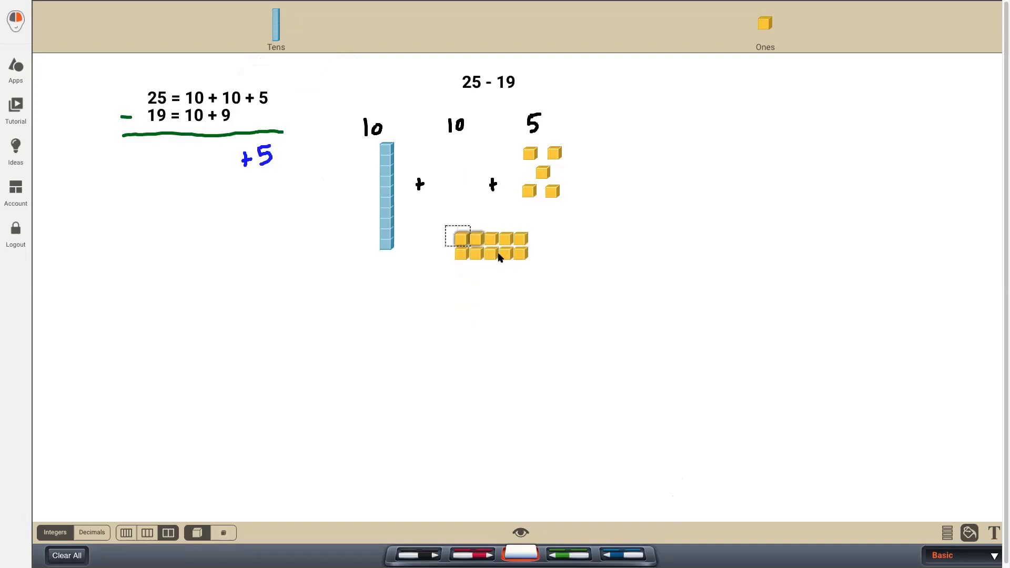
drag(499, 253, 510, 268)
click(463, 212)
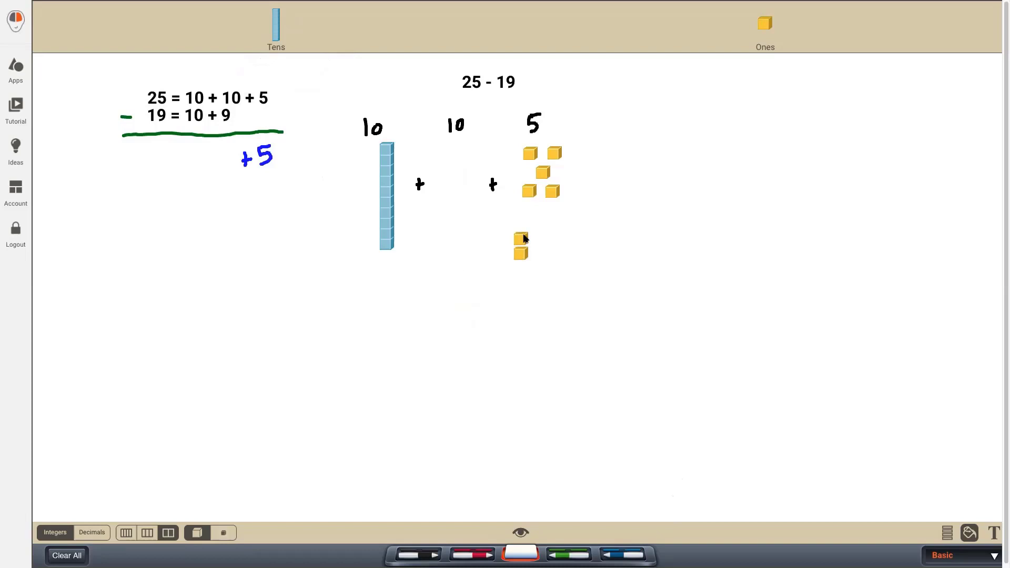
click(521, 238)
click(500, 212)
- Replace the middle handwritten 10 with a black 1 above the single cube
click(525, 553)
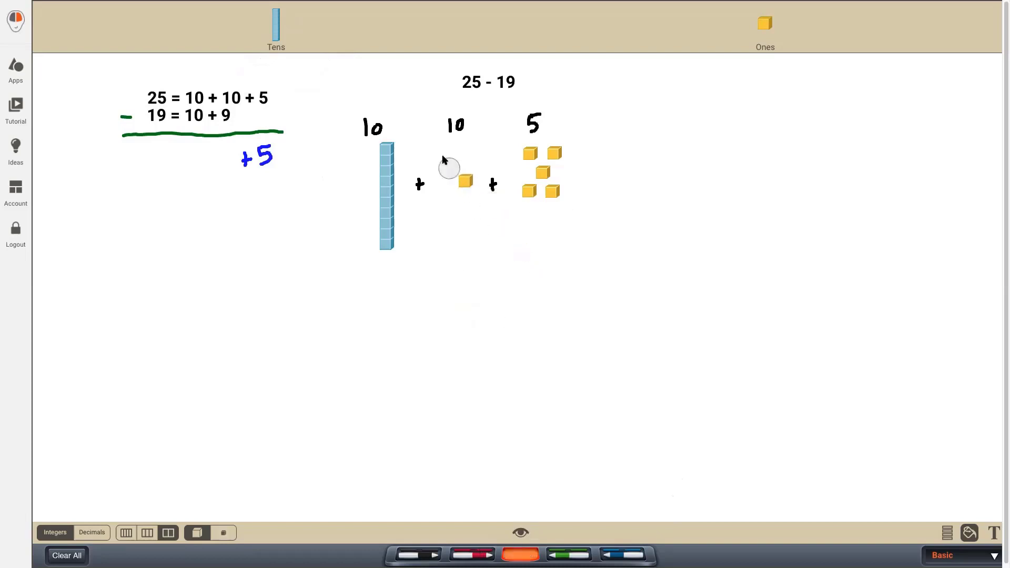
mouse_move(451, 162)
mouse_down()
mouse_move(451, 123)
mouse_move(466, 127)
mouse_up()
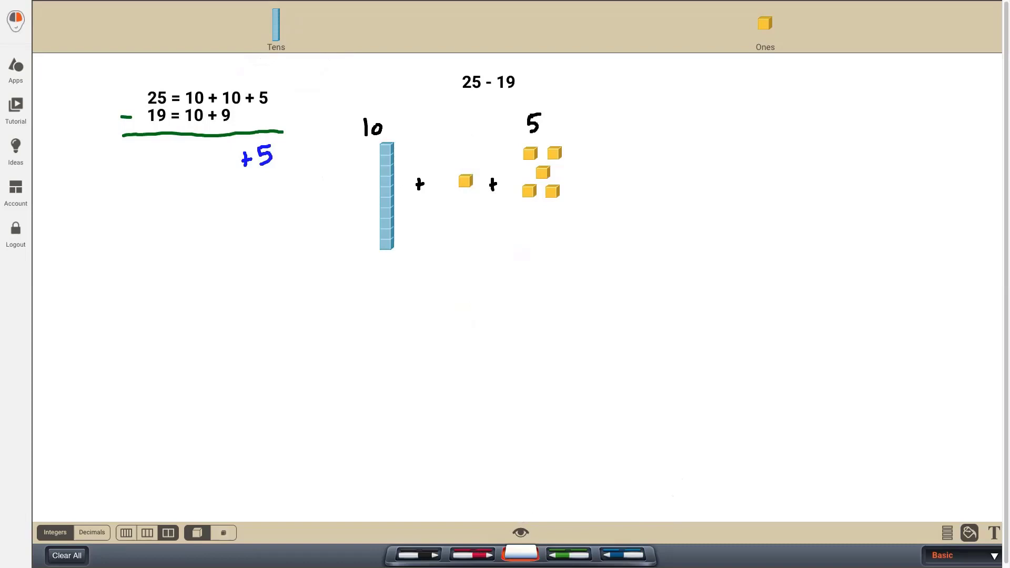
click(418, 555)
drag(454, 133, 468, 142)
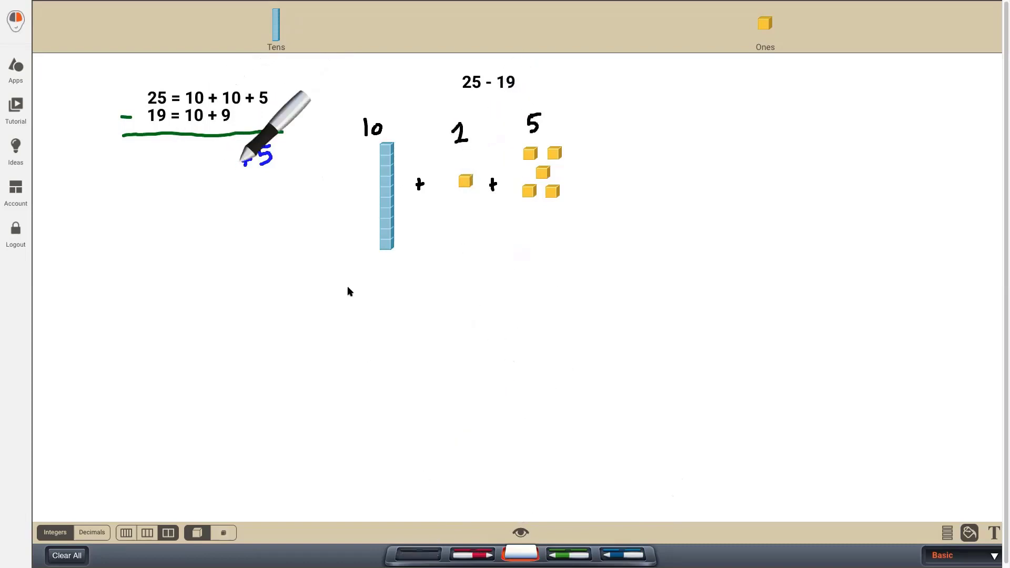
- Circle the minus sign before 19 in blue and write +1 before the +5
click(421, 554)
click(622, 555)
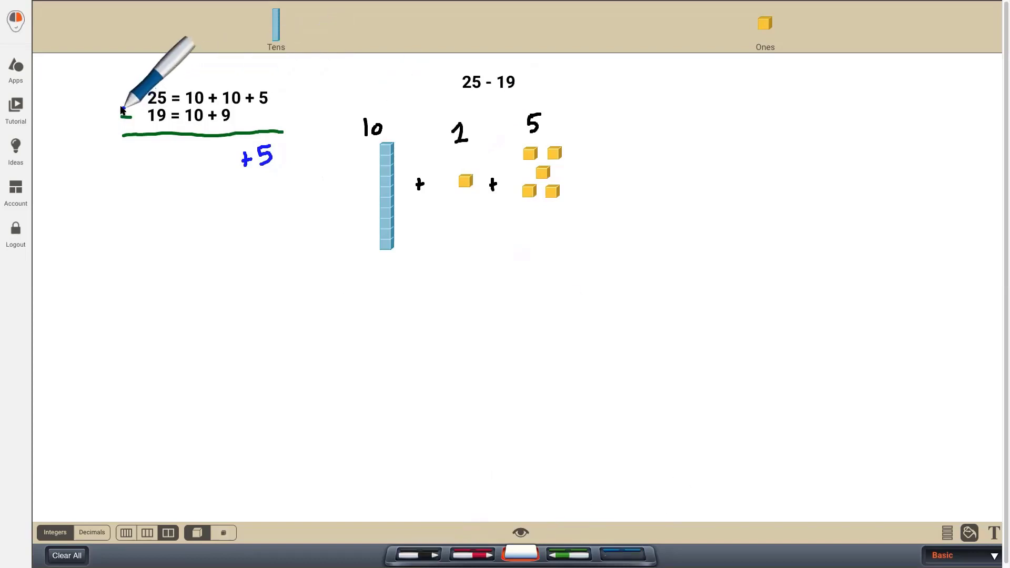
mouse_move(134, 106)
mouse_down()
mouse_move(124, 125)
mouse_move(136, 109)
mouse_up()
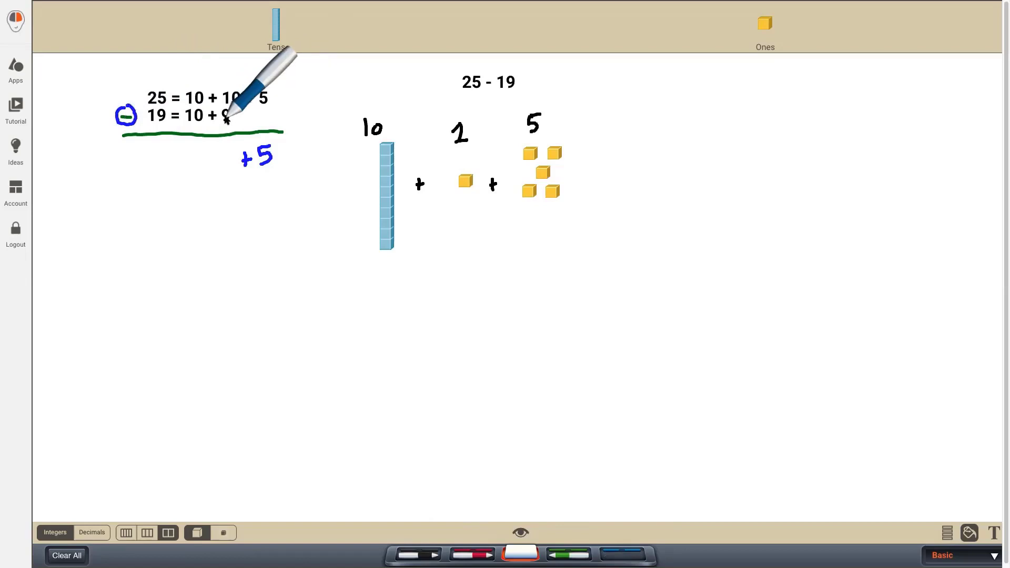
mouse_move(226, 150)
mouse_down()
mouse_move(228, 168)
mouse_move(211, 167)
mouse_up()
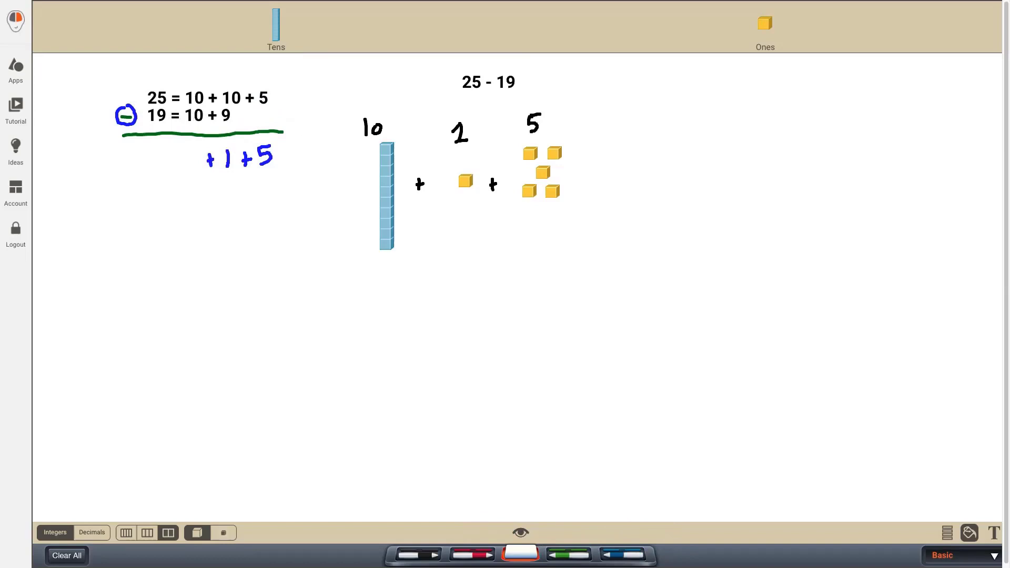
- Circle the 10 in 19 = 10 + 9 in blue, then erase that circle
mouse_move(217, 103)
mouse_down()
mouse_move(193, 100)
mouse_move(185, 118)
mouse_move(206, 112)
mouse_up()
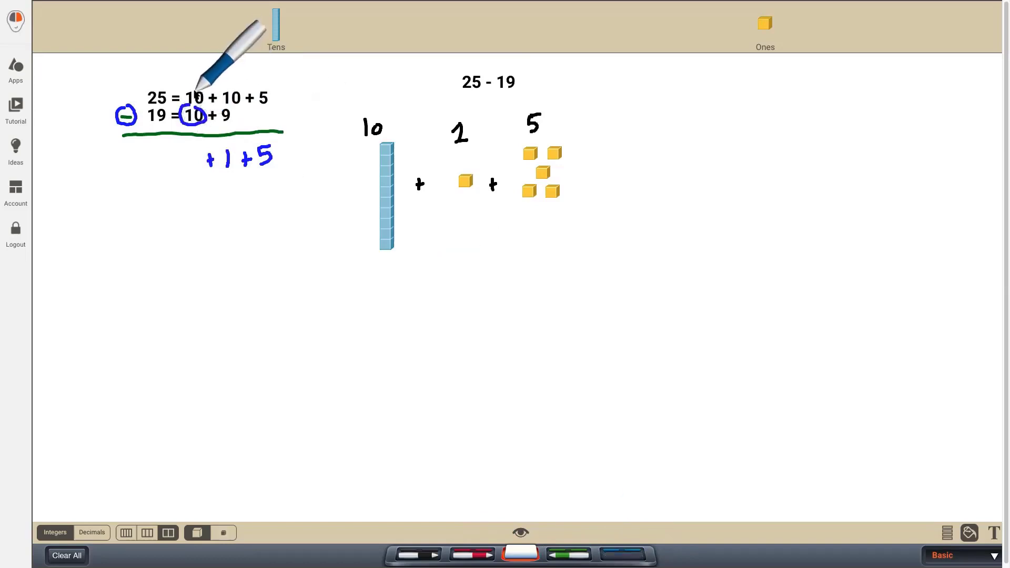
click(622, 553)
click(521, 554)
drag(177, 108, 199, 109)
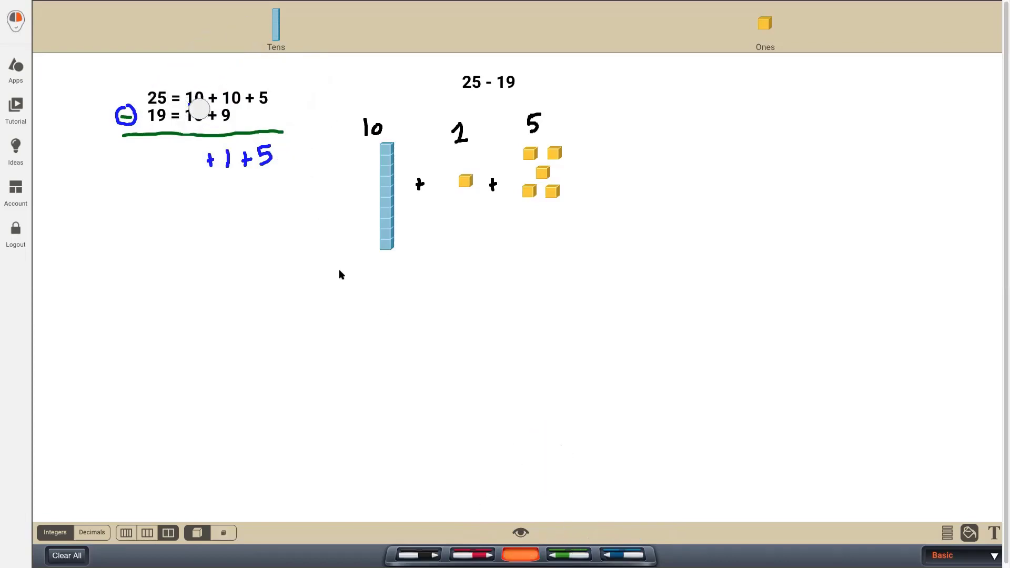
- Delete the remaining tens rod and erase its handwritten 10 label
click(521, 555)
click(385, 159)
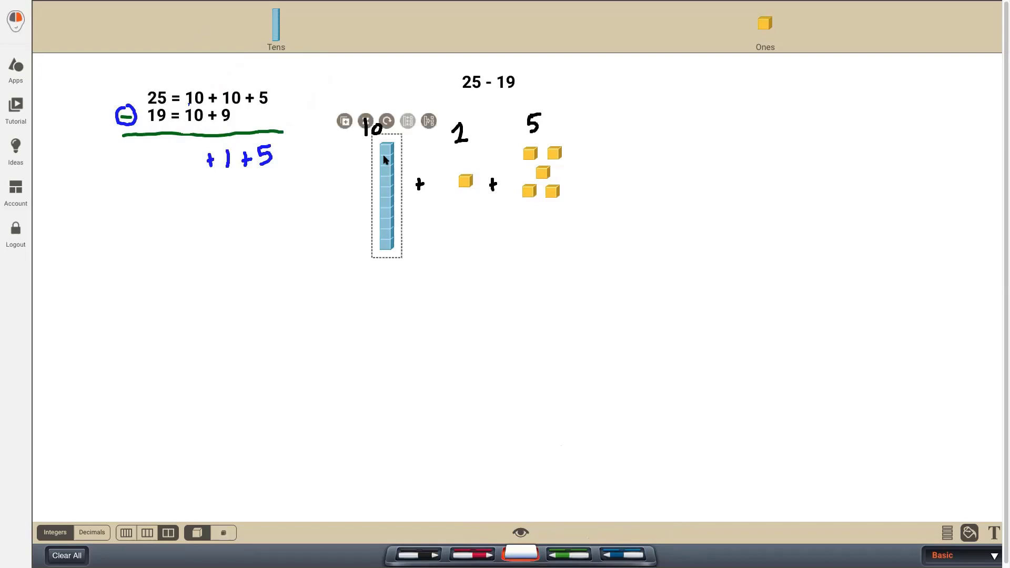
click(366, 121)
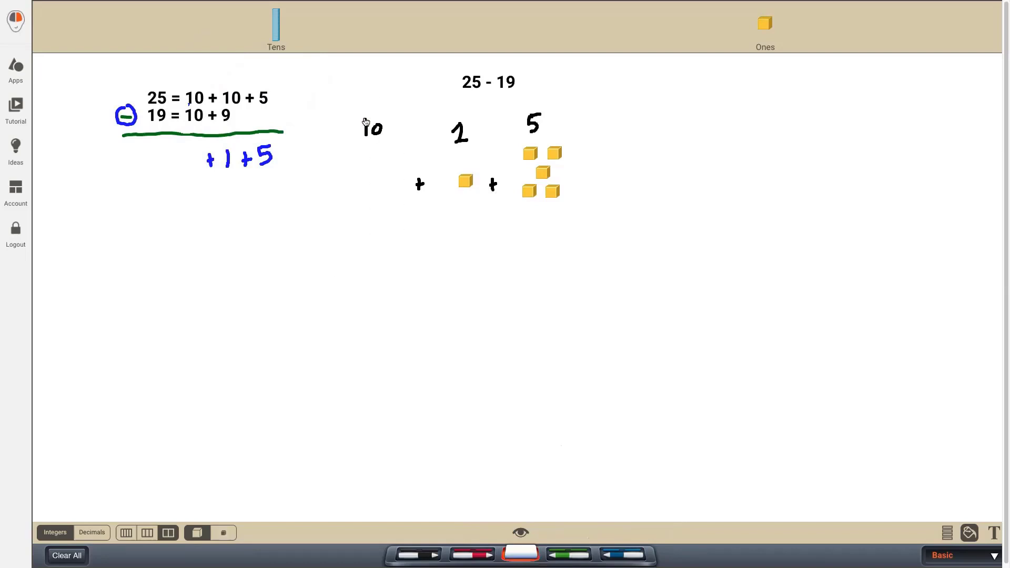
click(528, 549)
mouse_move(394, 138)
mouse_down()
mouse_move(372, 129)
mouse_move(378, 135)
mouse_up()
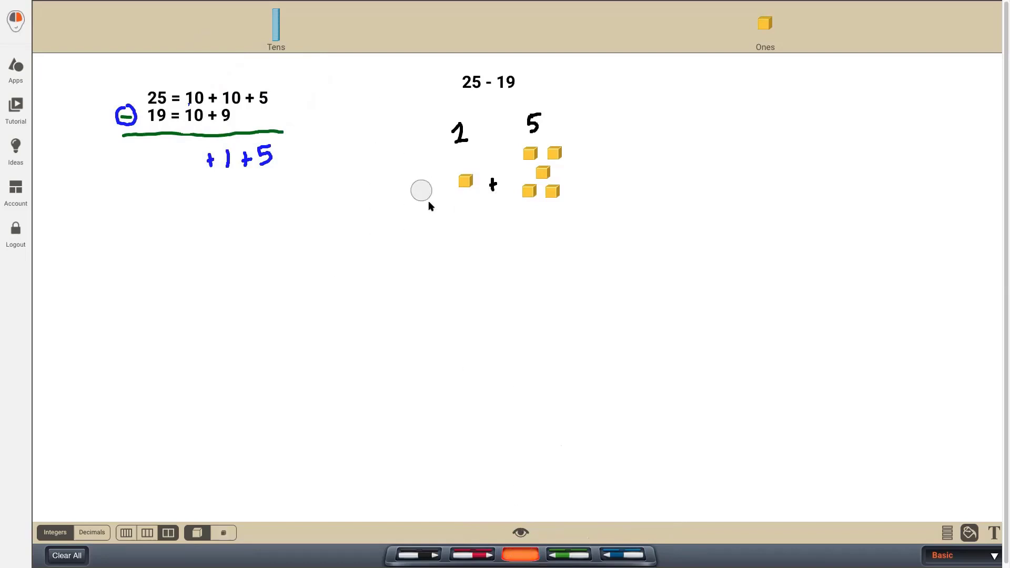
- In blue marker, write 0 before +1+5 and = 6 beside the ones cubes
click(624, 555)
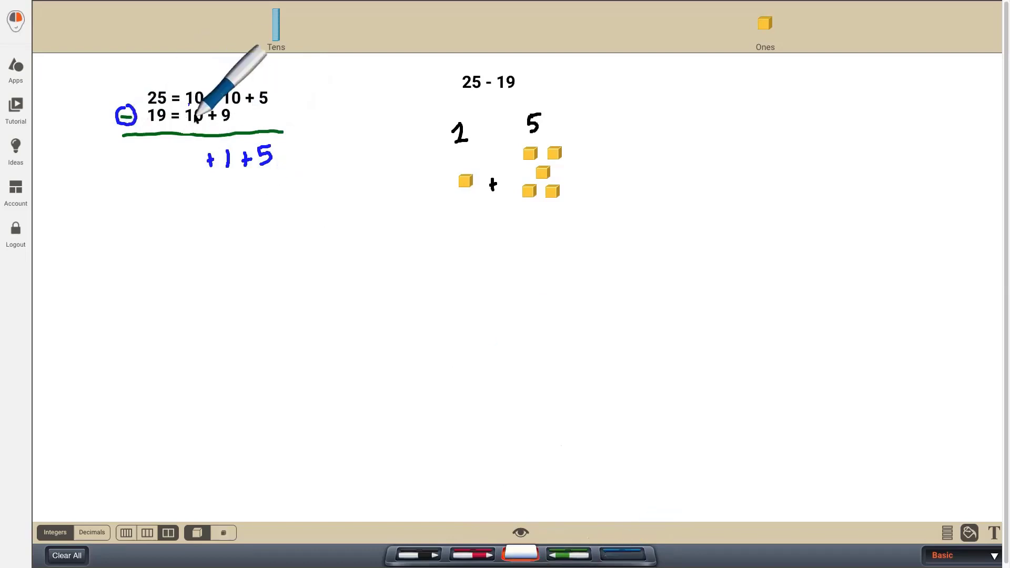
mouse_move(195, 152)
mouse_down()
mouse_move(190, 166)
mouse_move(195, 153)
mouse_up()
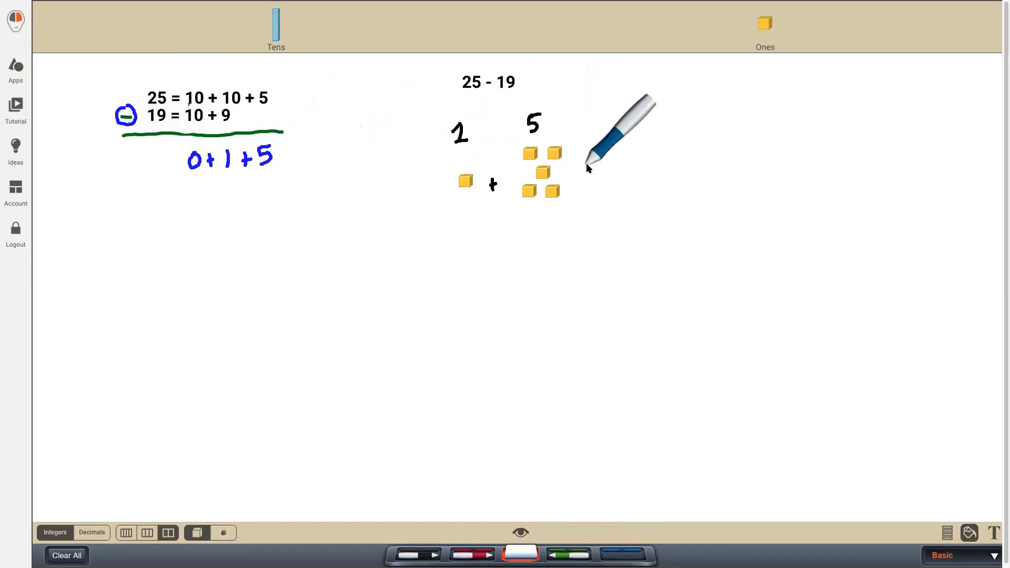
drag(587, 165, 602, 164)
drag(587, 171, 602, 169)
mouse_move(633, 135)
mouse_down()
mouse_move(646, 165)
mouse_move(629, 164)
mouse_up()
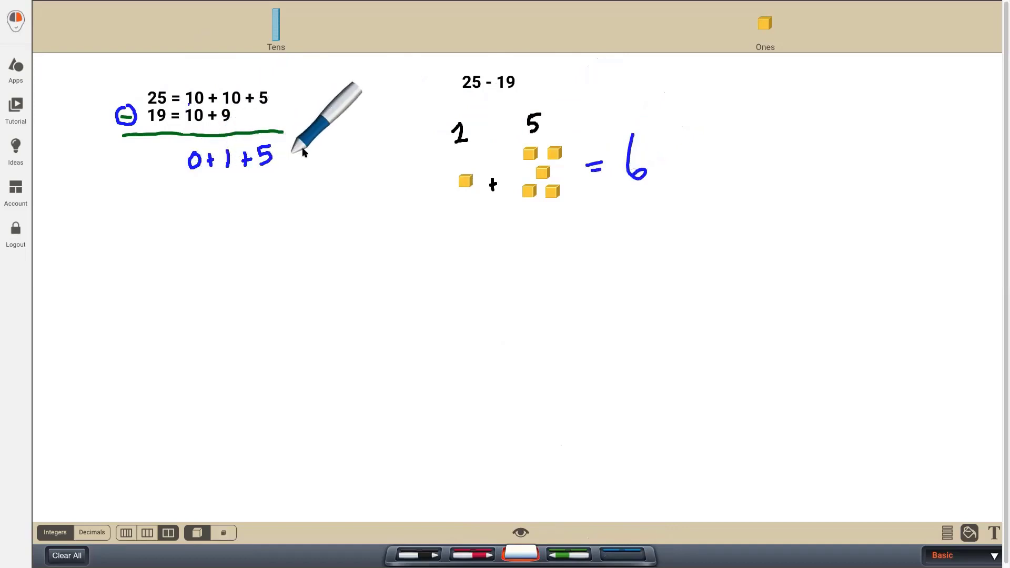
- Write = 6 after 0+1+5 and after 25 - 19, then circle 25 - 19 = 6
drag(288, 153, 304, 150)
drag(290, 159, 324, 158)
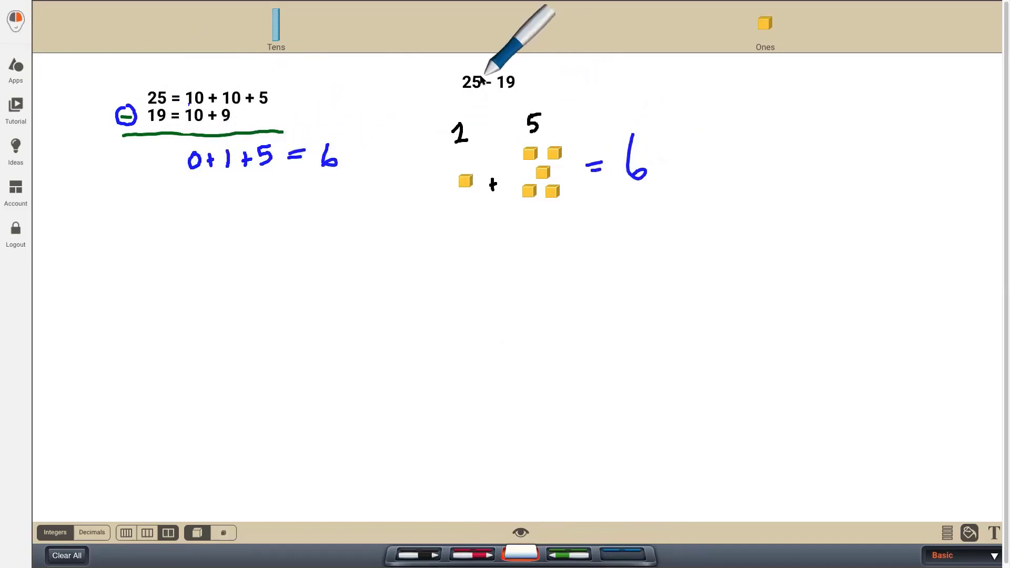
drag(525, 80, 553, 89)
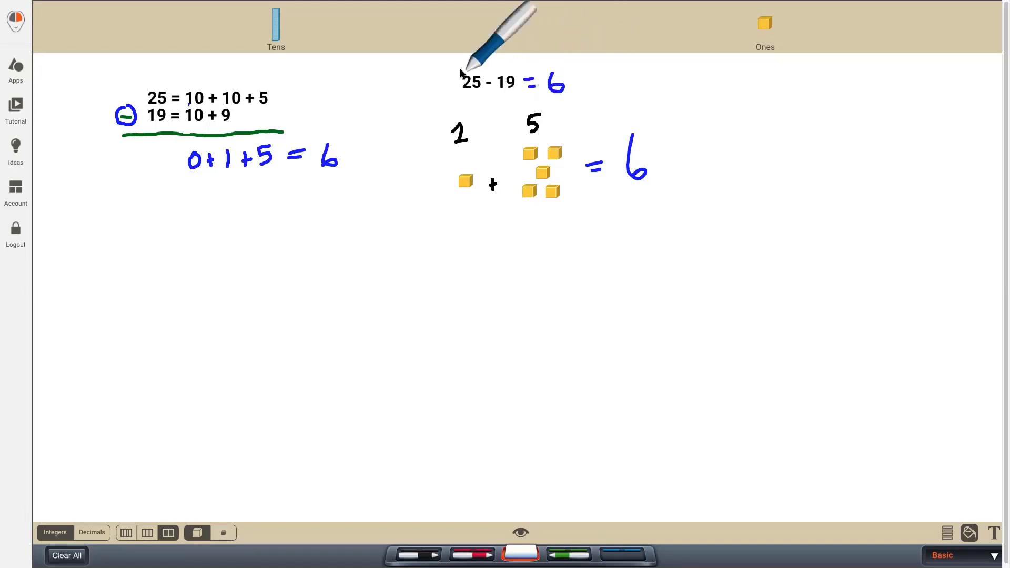
mouse_move(461, 71)
mouse_down()
mouse_move(447, 86)
mouse_move(575, 79)
mouse_move(458, 67)
mouse_up()
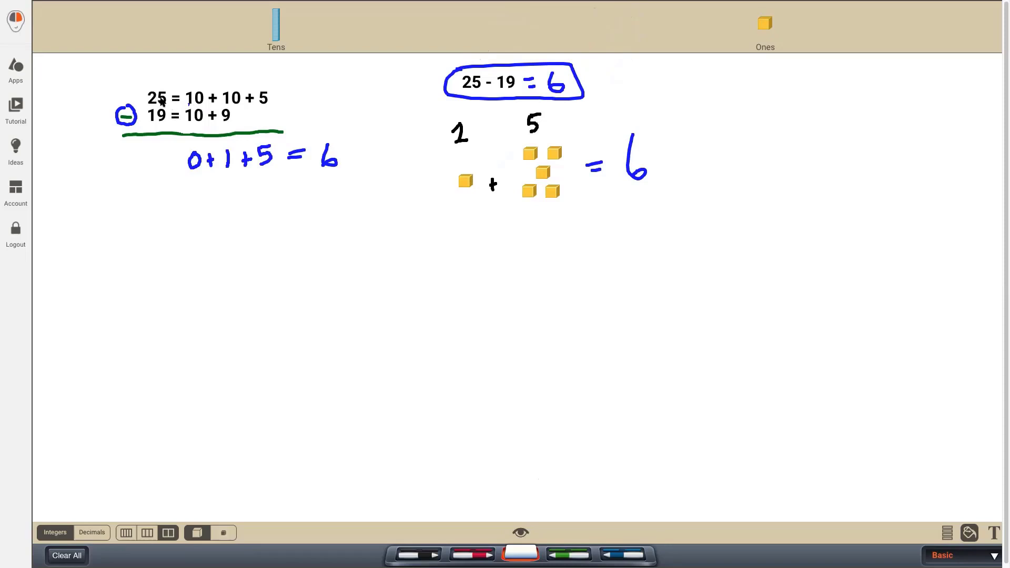
- Handwrite 25 = 20+5 in blue lower on the page and circle 10 + 10 + 5 above
click(623, 555)
mouse_move(235, 341)
mouse_down()
mouse_move(276, 363)
mouse_move(291, 358)
mouse_move(279, 362)
mouse_up()
mouse_move(290, 340)
mouse_down()
mouse_move(311, 333)
mouse_move(335, 344)
mouse_move(335, 358)
mouse_move(390, 357)
mouse_up()
click(316, 346)
mouse_move(411, 334)
mouse_down()
mouse_move(391, 349)
mouse_move(412, 333)
mouse_move(433, 363)
mouse_up()
click(434, 335)
mouse_move(420, 348)
mouse_down()
mouse_move(461, 349)
mouse_move(466, 363)
mouse_move(487, 329)
mouse_up()
mouse_move(188, 87)
mouse_down()
mouse_move(184, 105)
mouse_move(272, 106)
mouse_move(258, 83)
mouse_move(190, 84)
mouse_up()
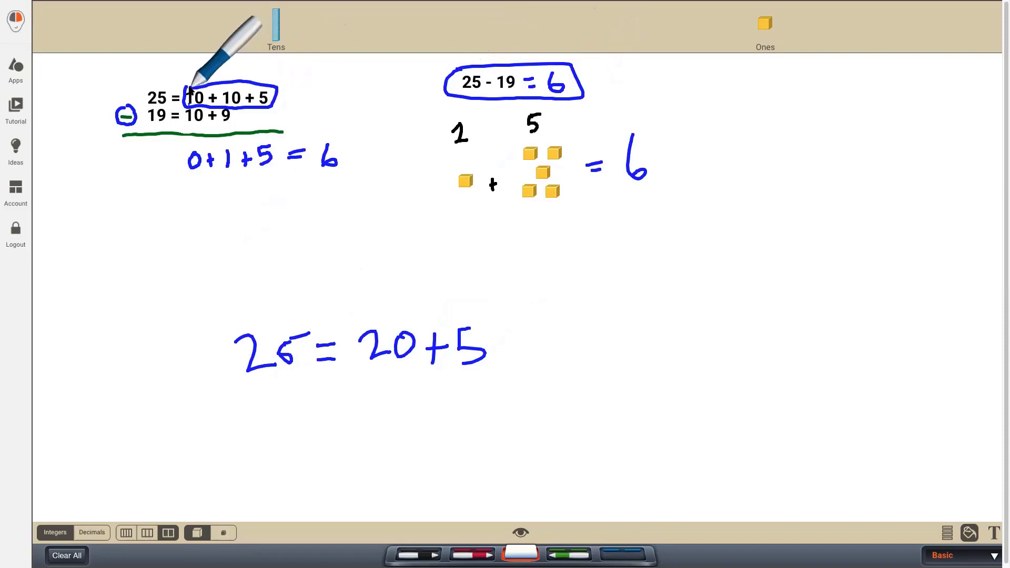